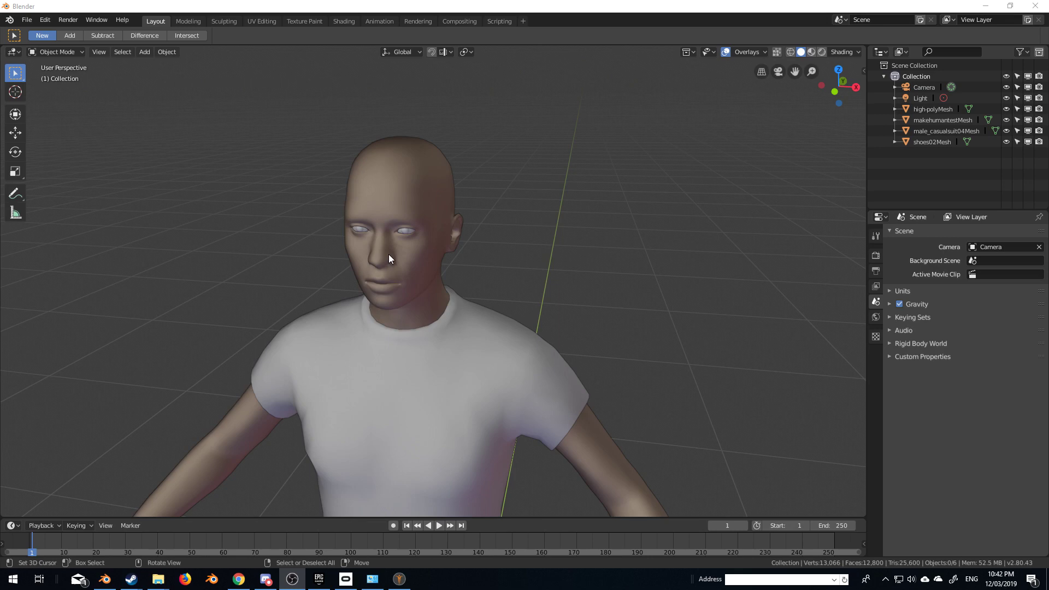
- Select makehumantestMesh and show its Object Data properties, where the Shape Keys list is empty
left_click(403, 250)
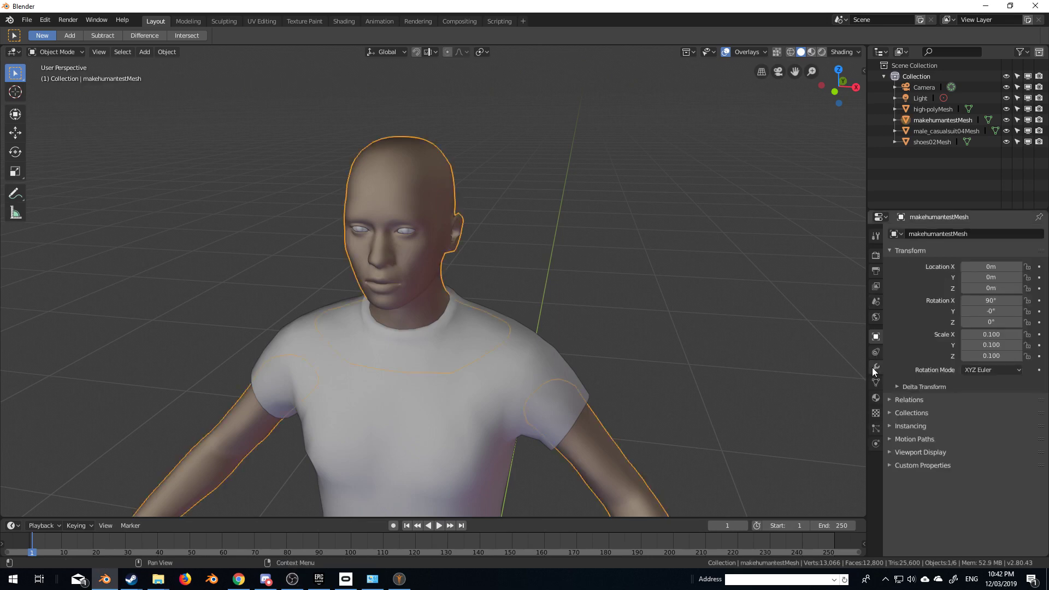
left_click(873, 385)
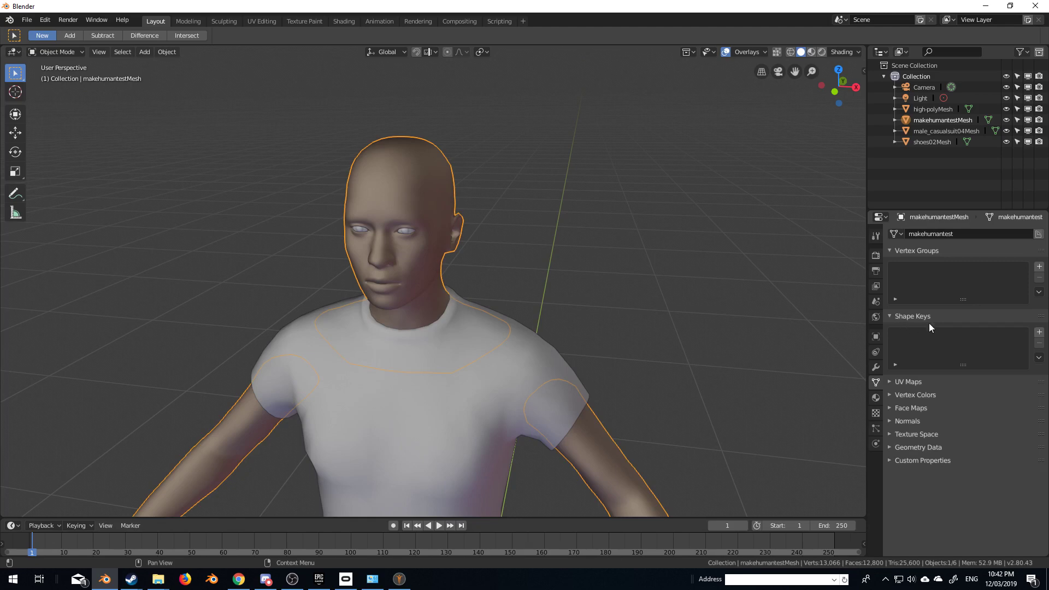
middle_click_drag(526, 251, 535, 250)
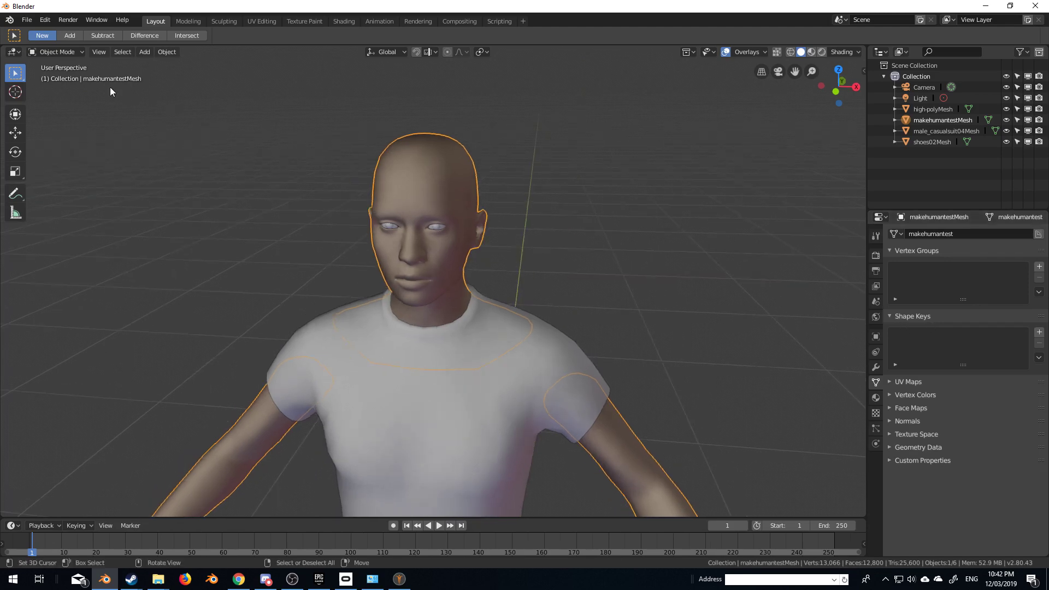
- Import Recording.bvh as motion capture and select the Recording armature above the character
left_click(27, 20)
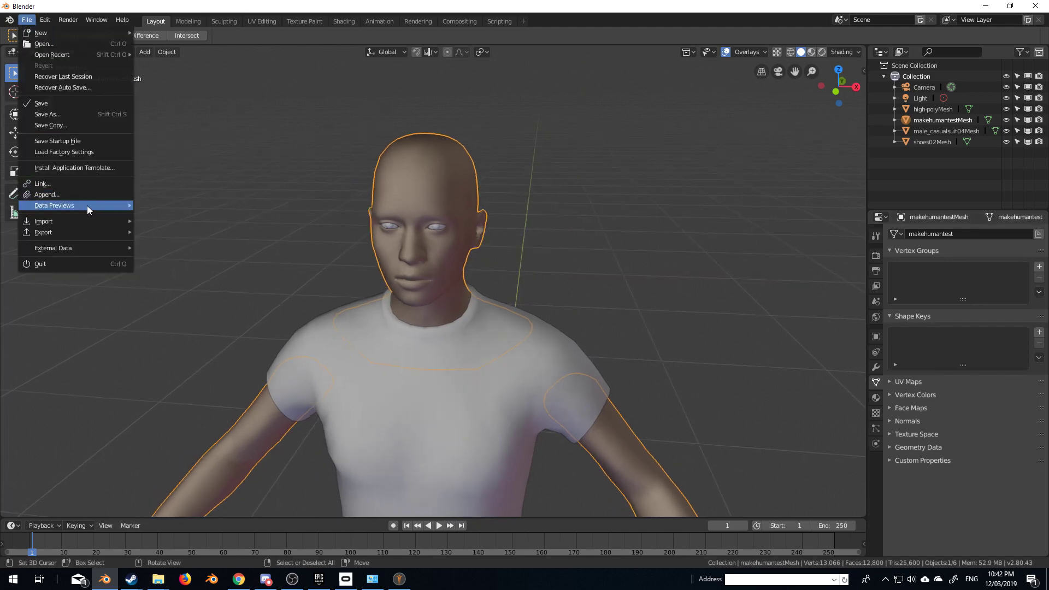
mouse_move(84, 222)
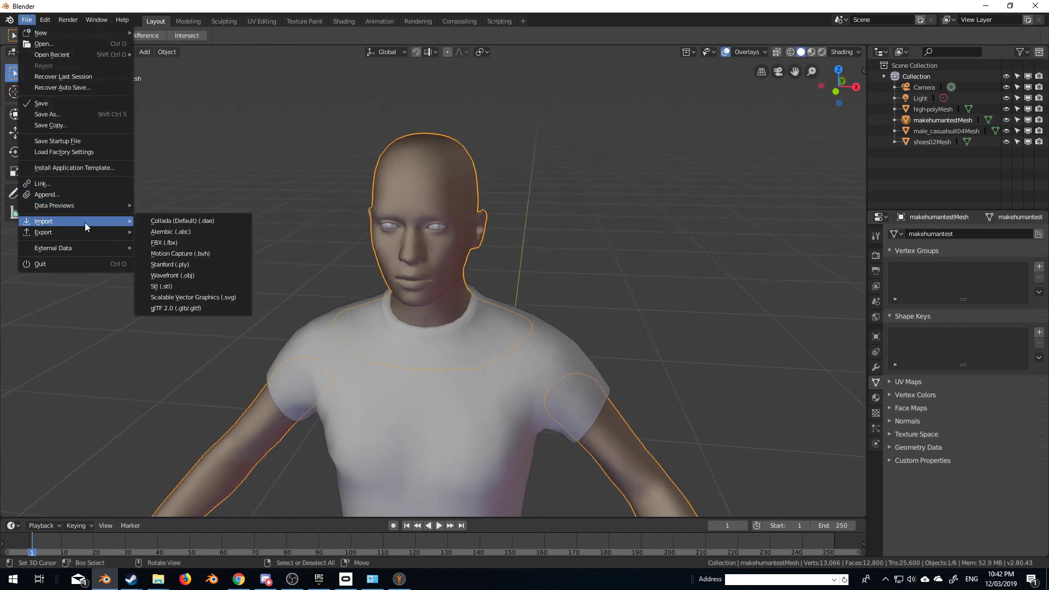
left_click(195, 254)
double_click(233, 104)
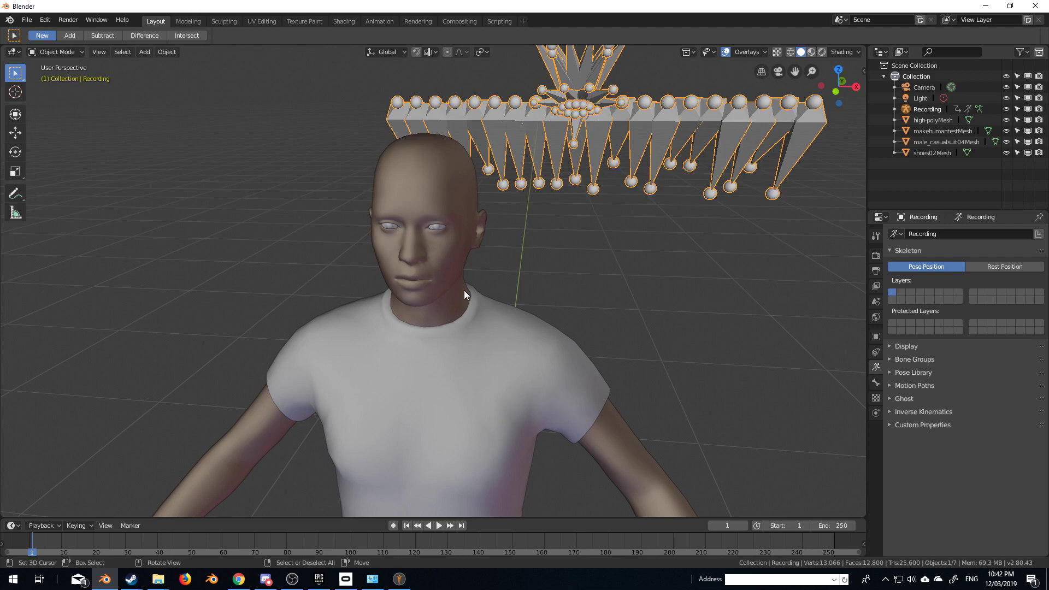
scroll(463, 291, "down", 5)
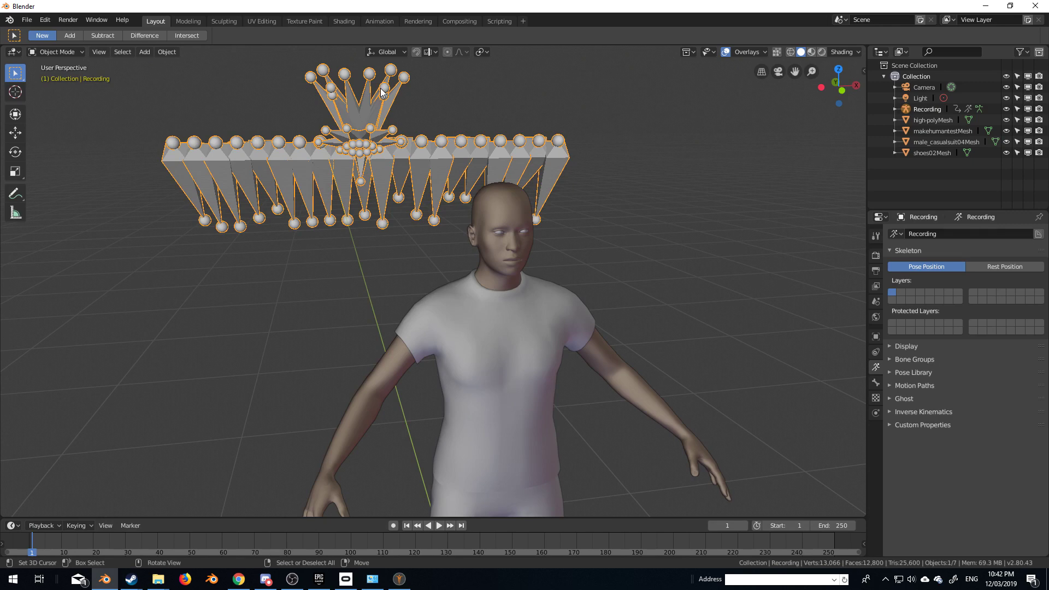
left_click(506, 259)
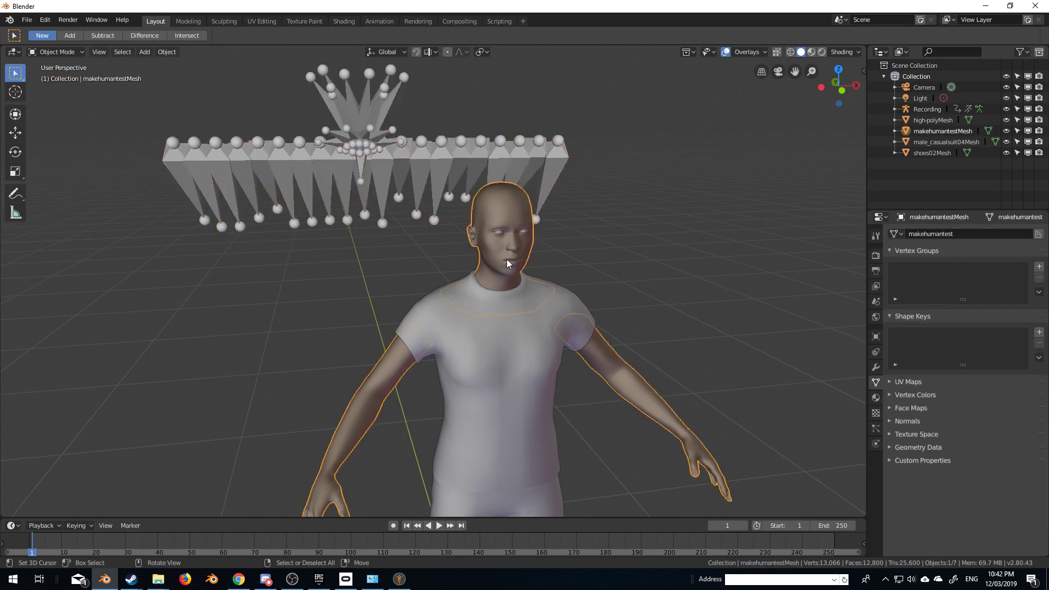
left_click(374, 116)
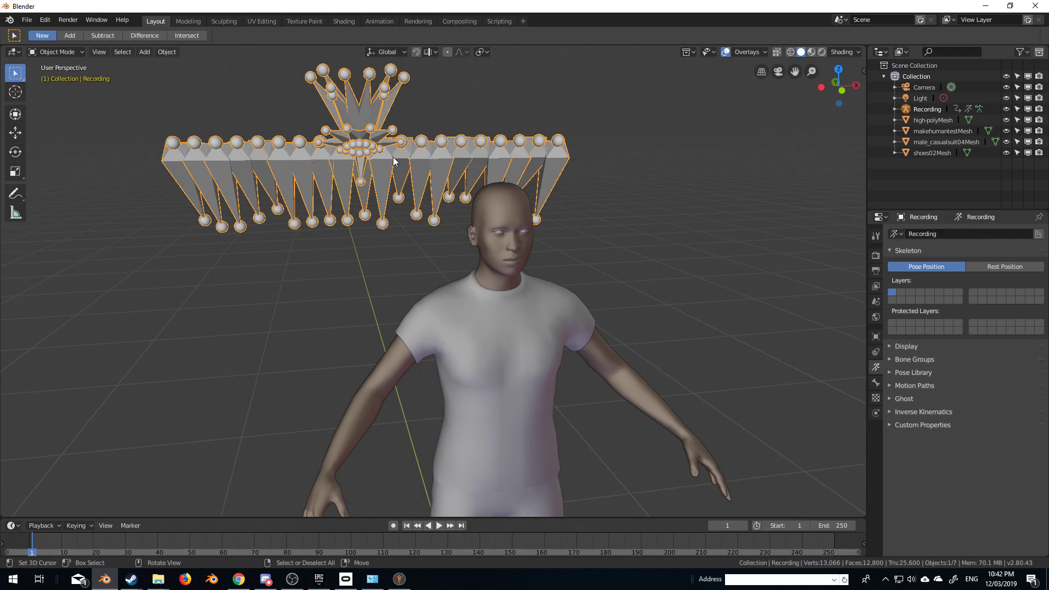
- In Pose Mode, inspect the armature's Jaw_Open, Jaw_R, Frown_R and Frown_L bones
left_click(81, 51)
left_click(57, 89)
scroll(399, 176, "down", 5)
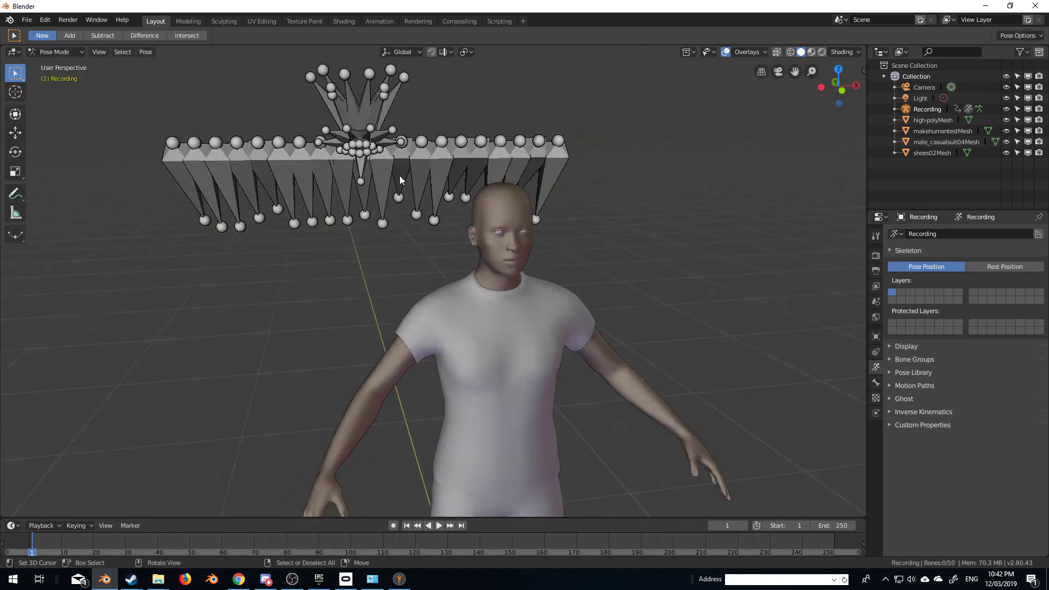
left_click(128, 137)
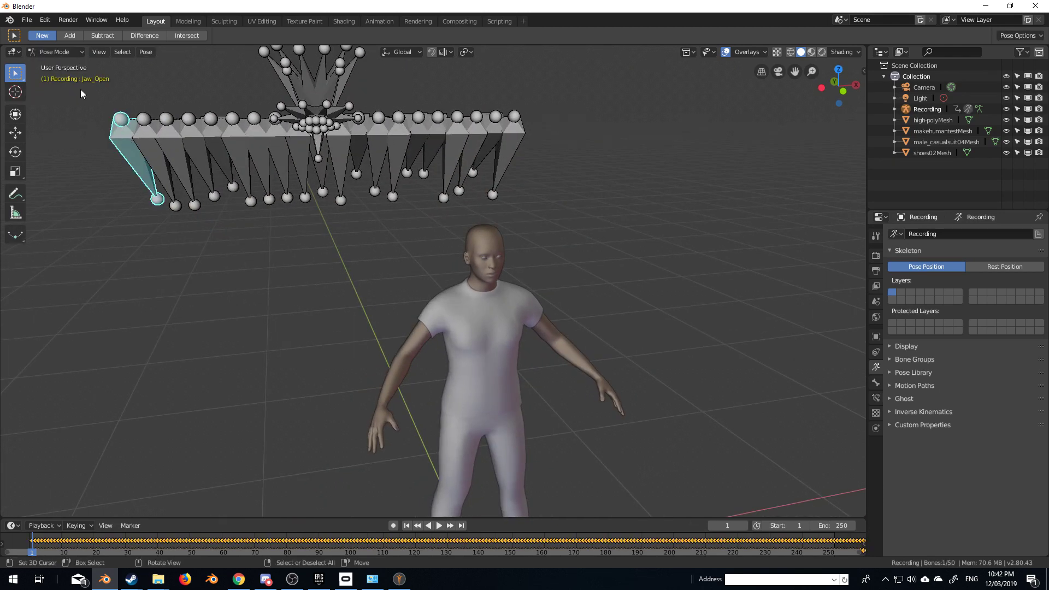
left_click(144, 126)
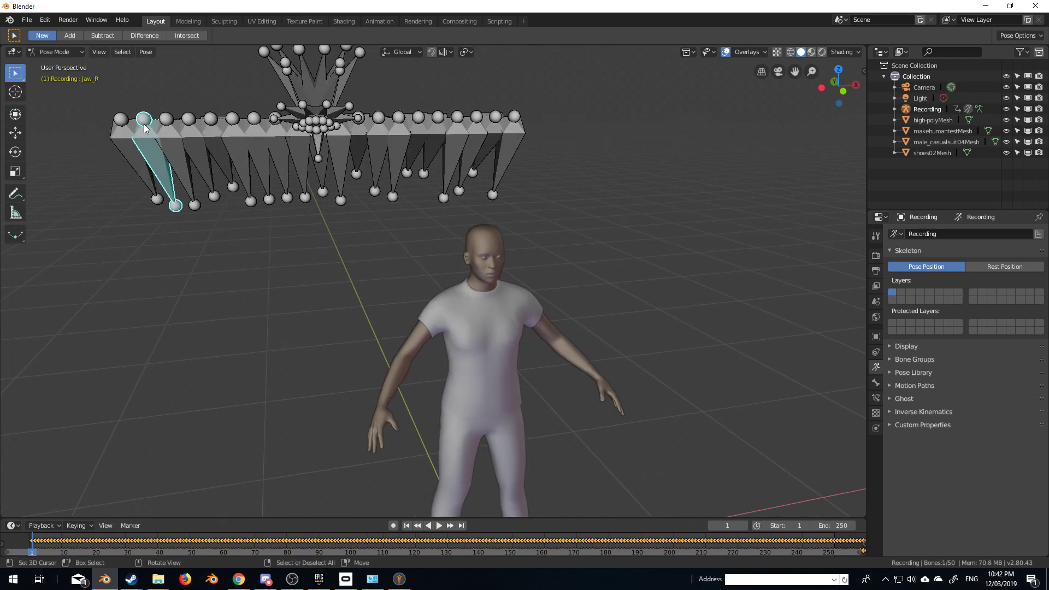
left_click(172, 132)
left_click(194, 135)
left_click(216, 140)
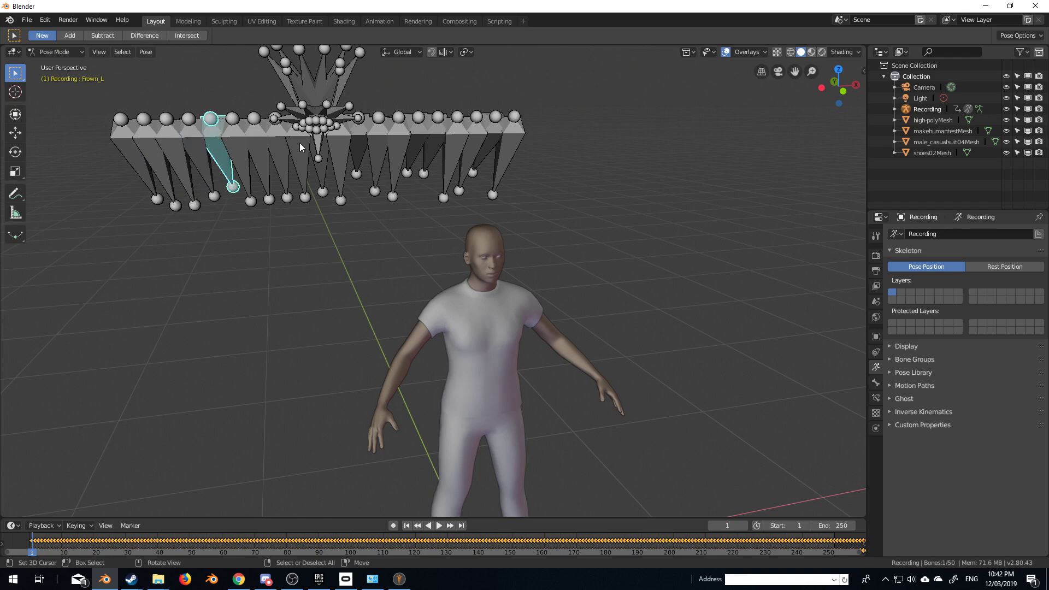
- Inspect the Brow_Up_L/R and Brow_Down_L/R bones, then return to Object Mode
left_click(514, 135)
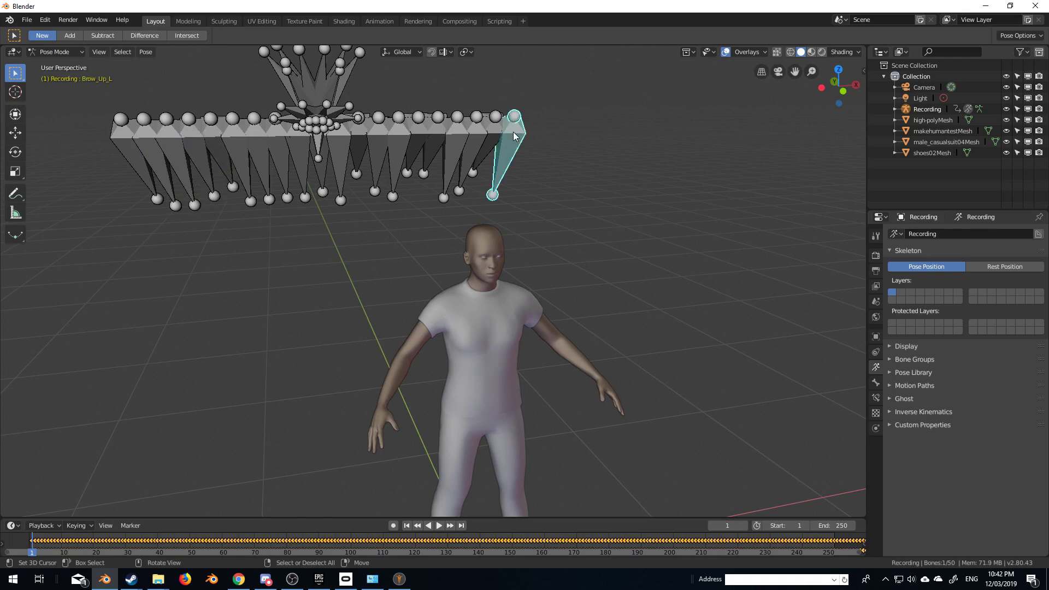
left_click(495, 134)
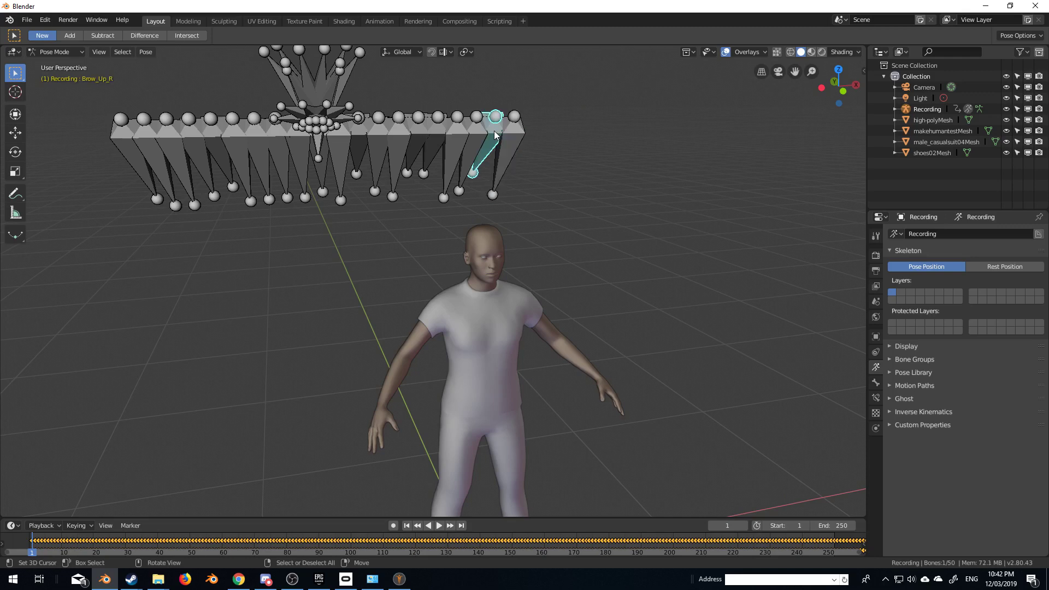
left_click(478, 134)
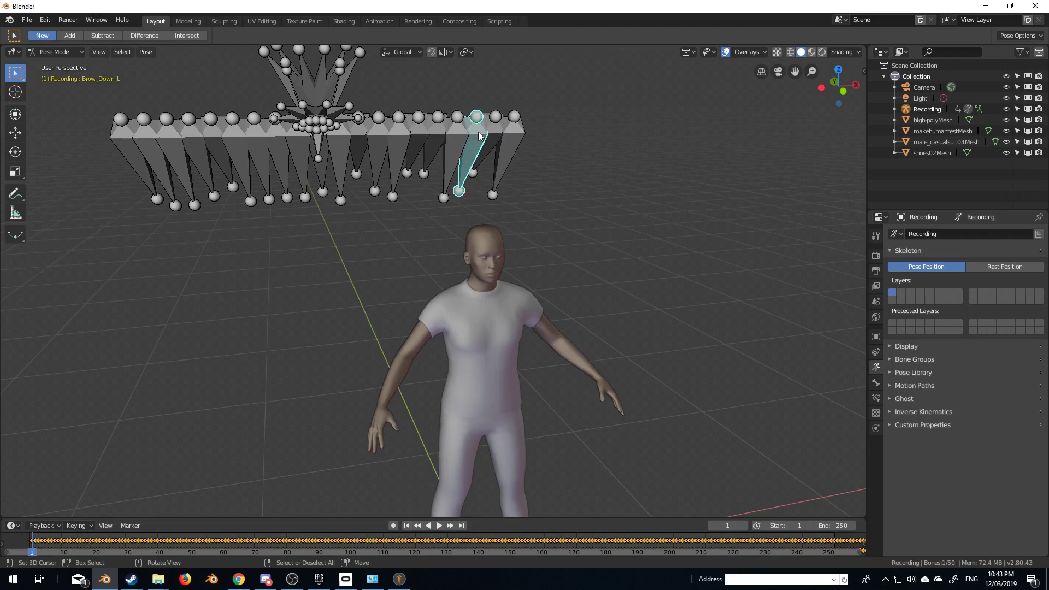
left_click(452, 140)
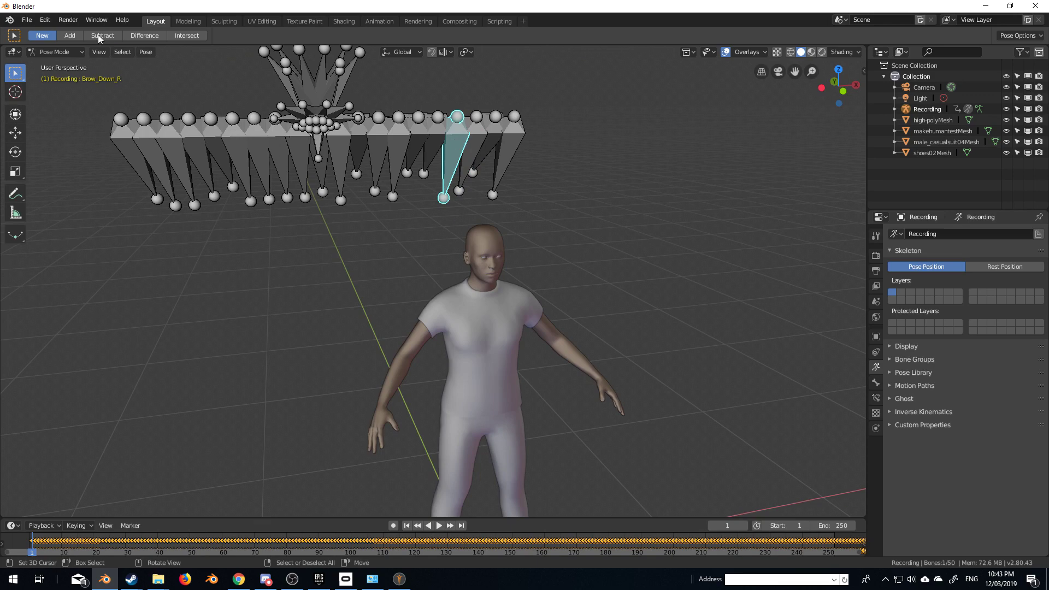
left_click(74, 51)
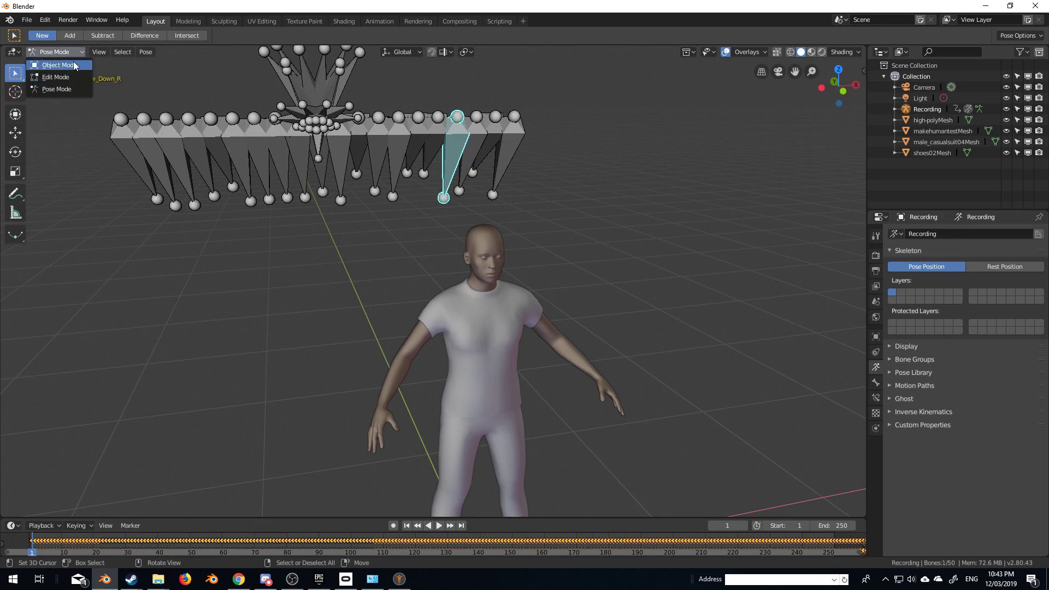
left_click(75, 65)
- Select the body mesh and frame its head in front orthographic view
middle_click_drag(480, 261, 477, 253)
left_click(478, 251)
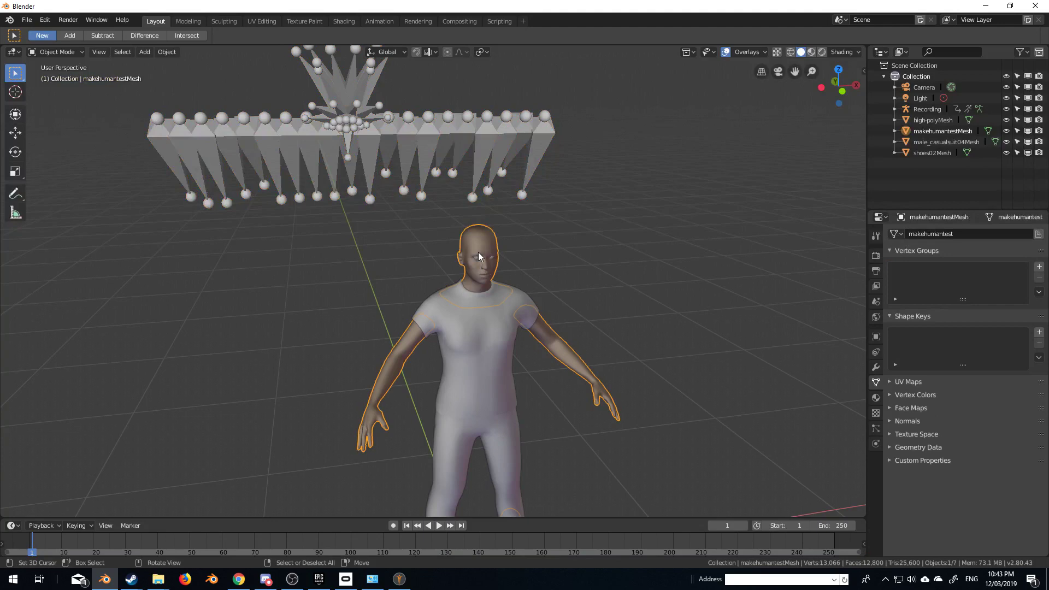
key("KP_3")
key("KP_1")
scroll(477, 252, "up", 3)
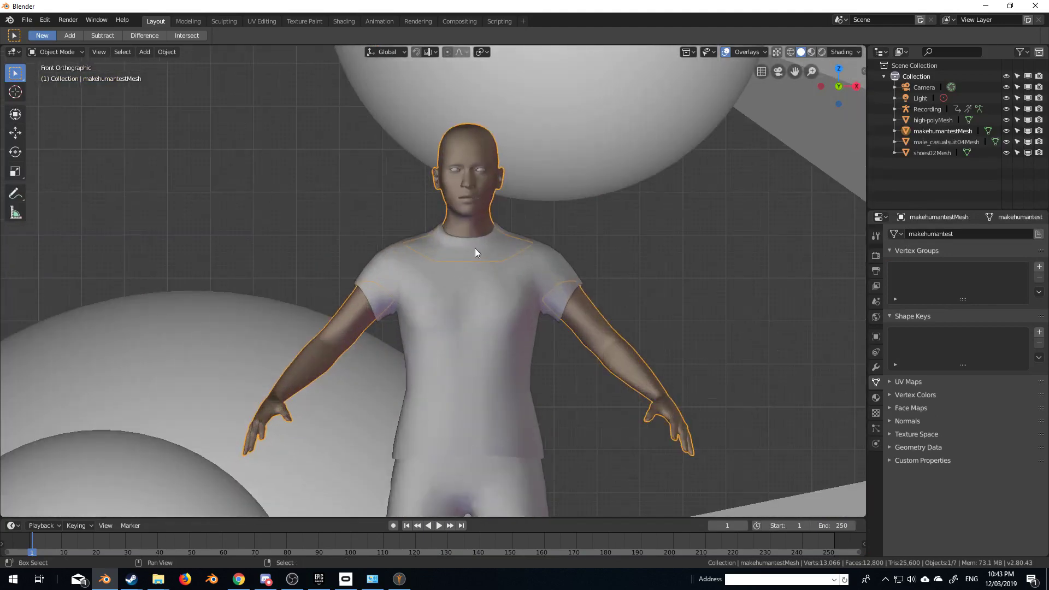
scroll(433, 347, "up", 5)
middle_click_drag(485, 338, 523, 267, "shift")
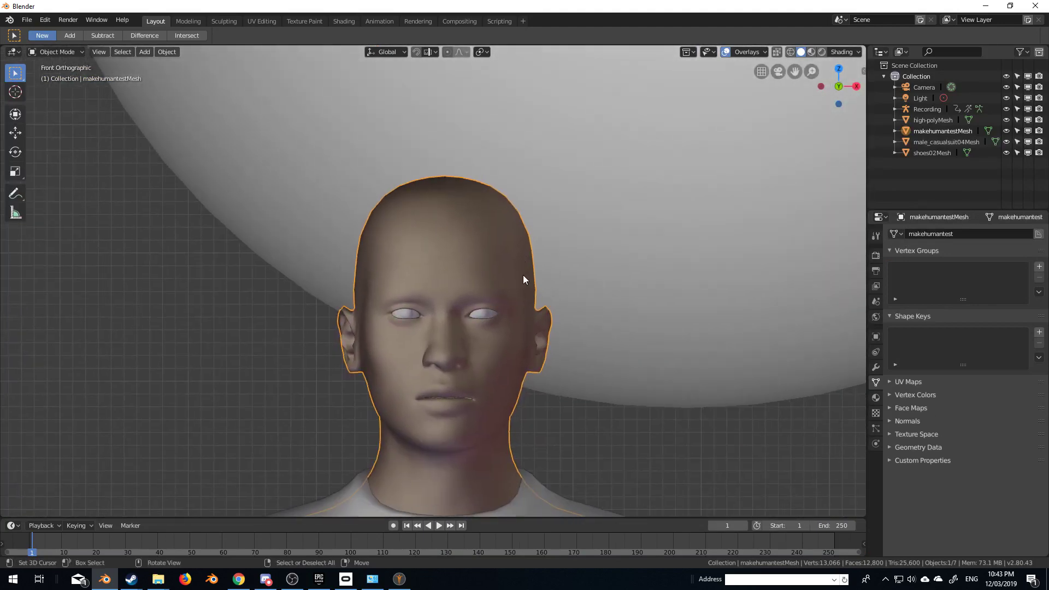
- Toggle Edit Mode in and out, then add the Basis shape key
key("Tab")
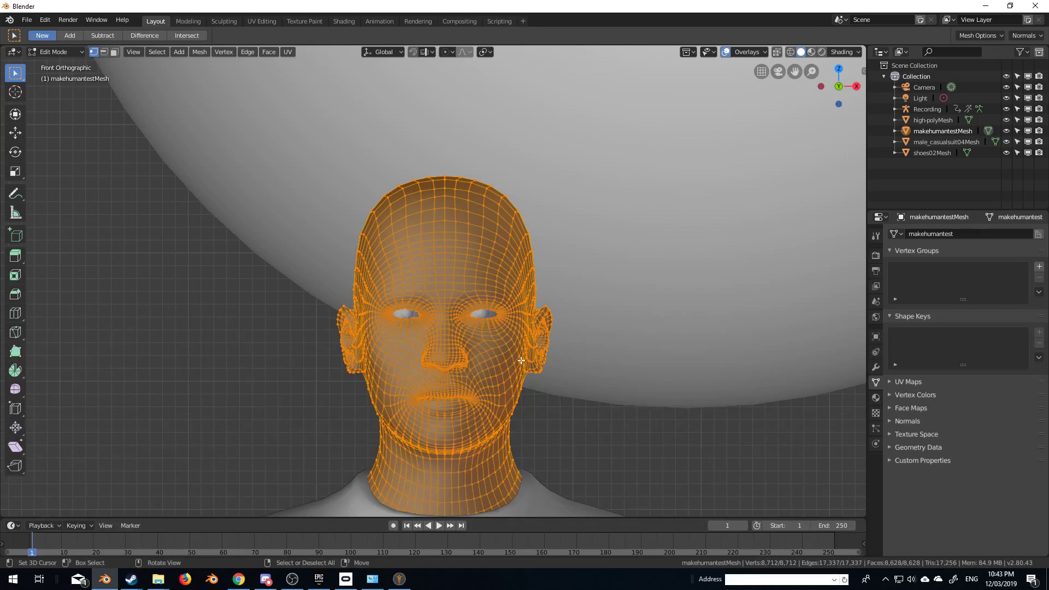
key("Tab")
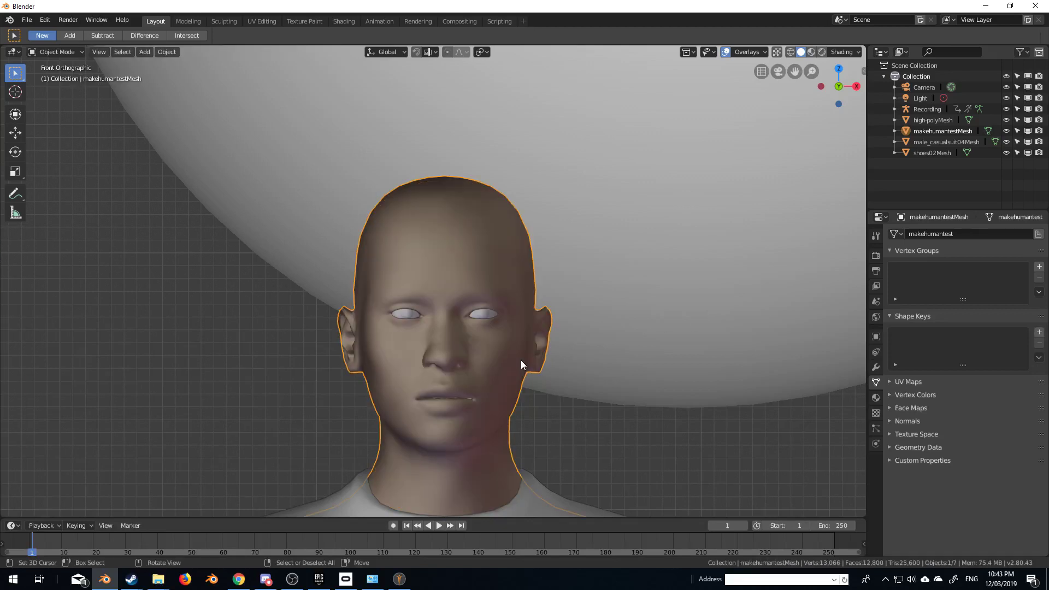
left_click(1040, 333)
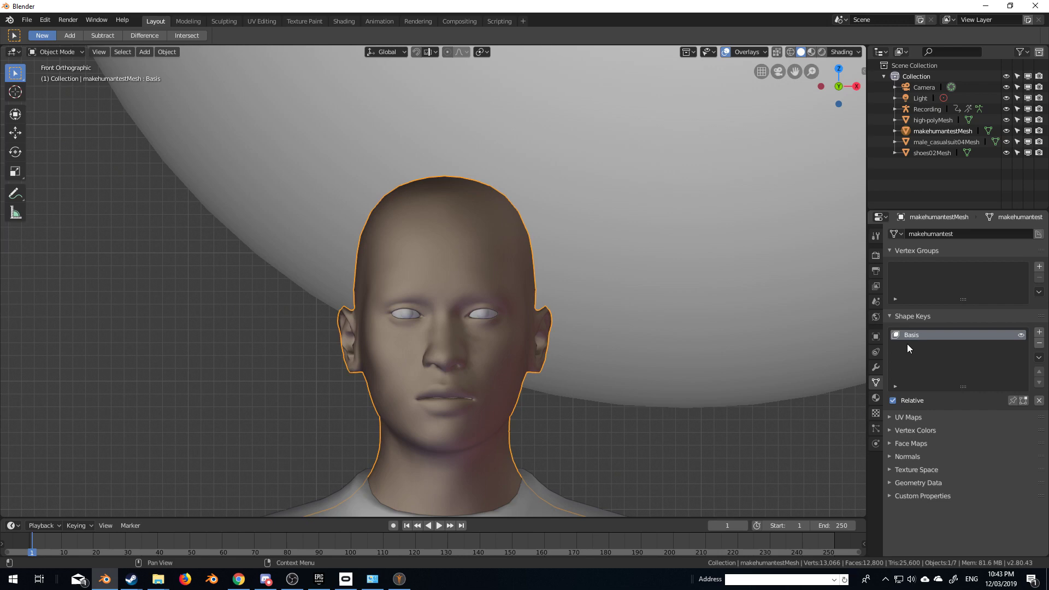
- Add a second shape key and rename it Brow_Down_L
left_click(1039, 332)
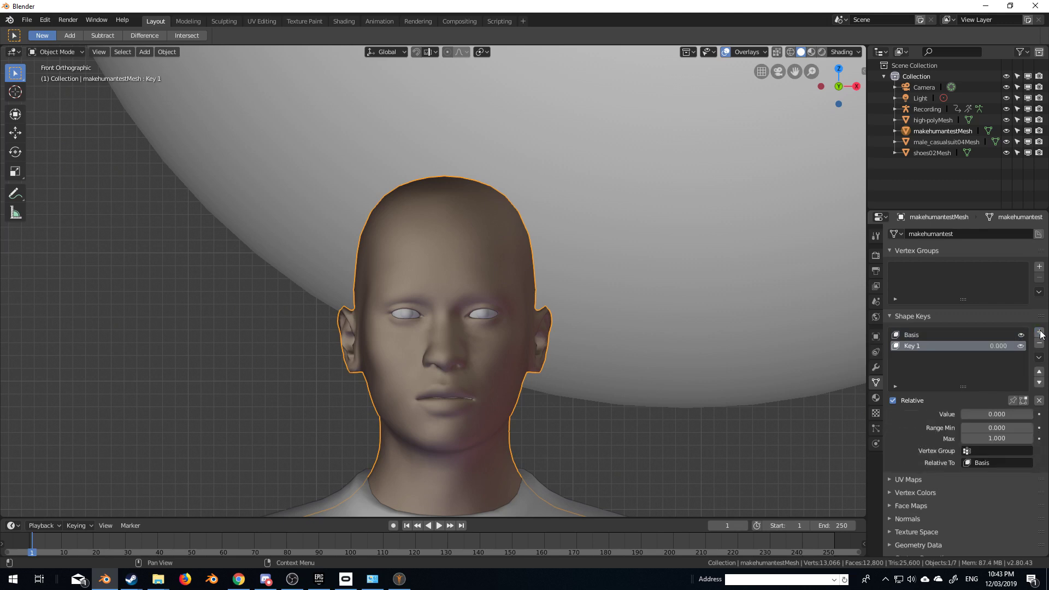
double_click(923, 347)
type("Brow_DownL")
key("Left")
type("_")
key("Return")
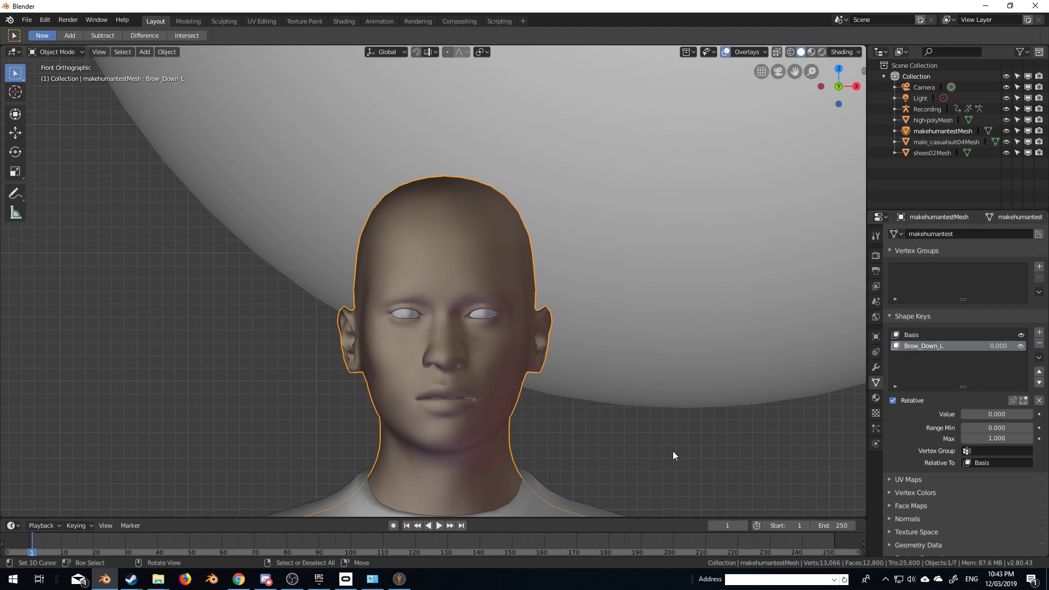
- In Edit Mode, select the vertices along the screen-right brow
key("Tab")
scroll(457, 279, "up", 2)
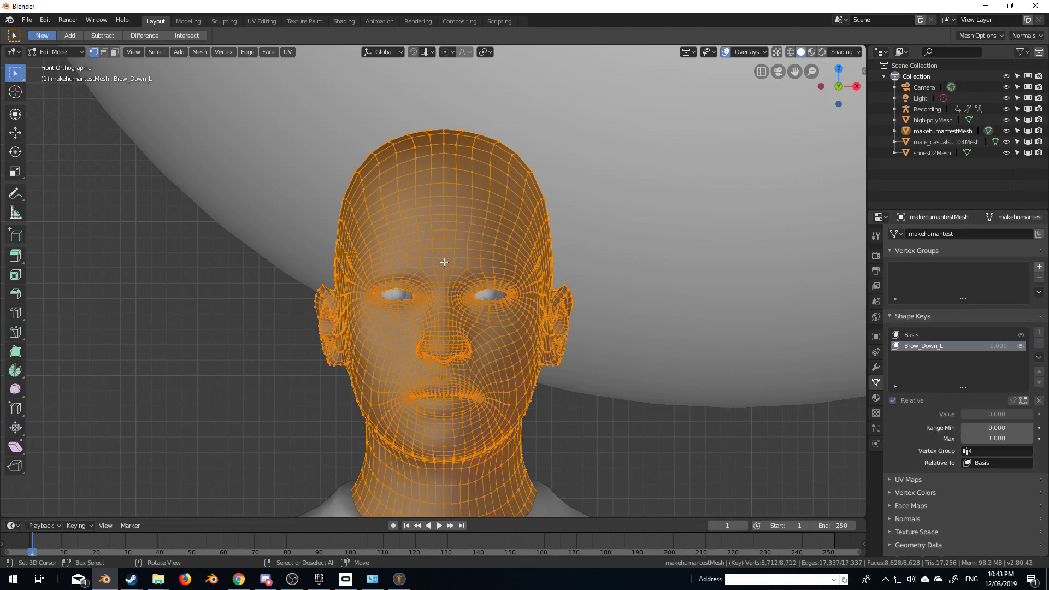
left_click(468, 269)
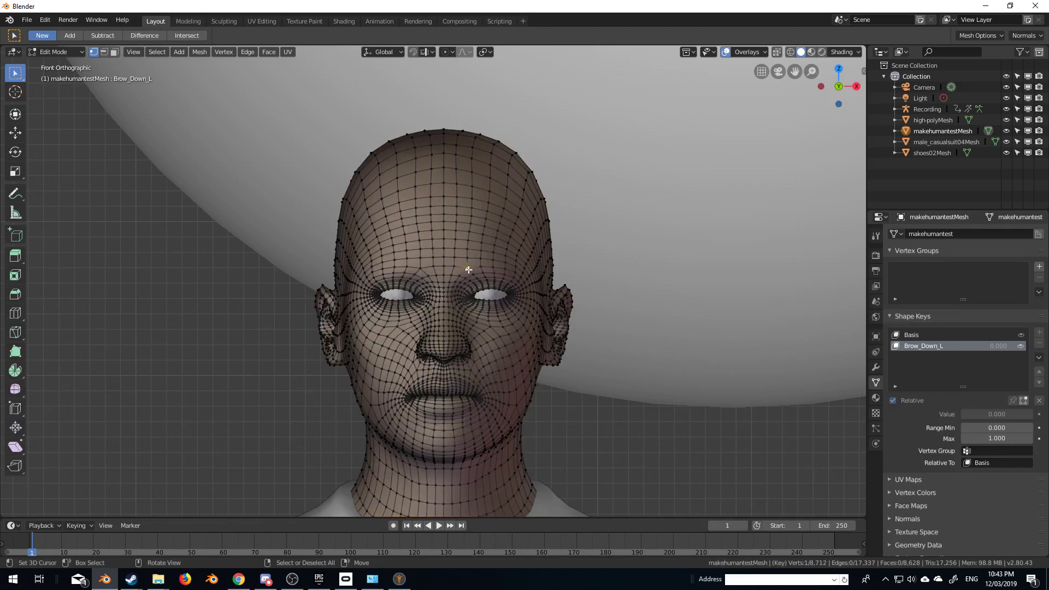
left_click(487, 266, "shift")
left_click(493, 267, "shift")
left_click(503, 269, "shift")
scroll(483, 328, "up", 3)
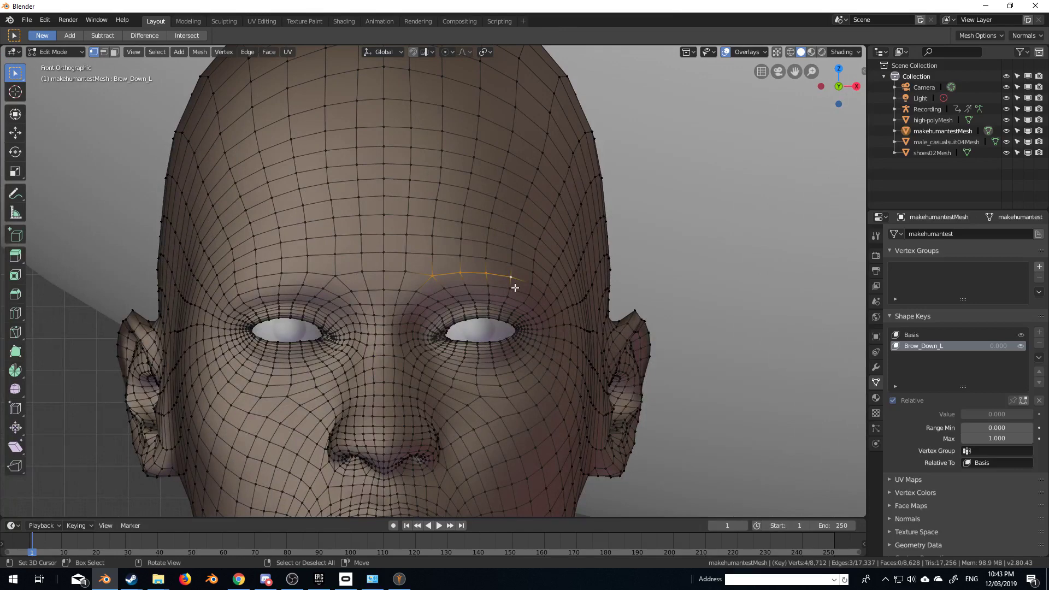
- Lower the selected brow with proportional editing and a reduced falloff
key("o")
key("g")
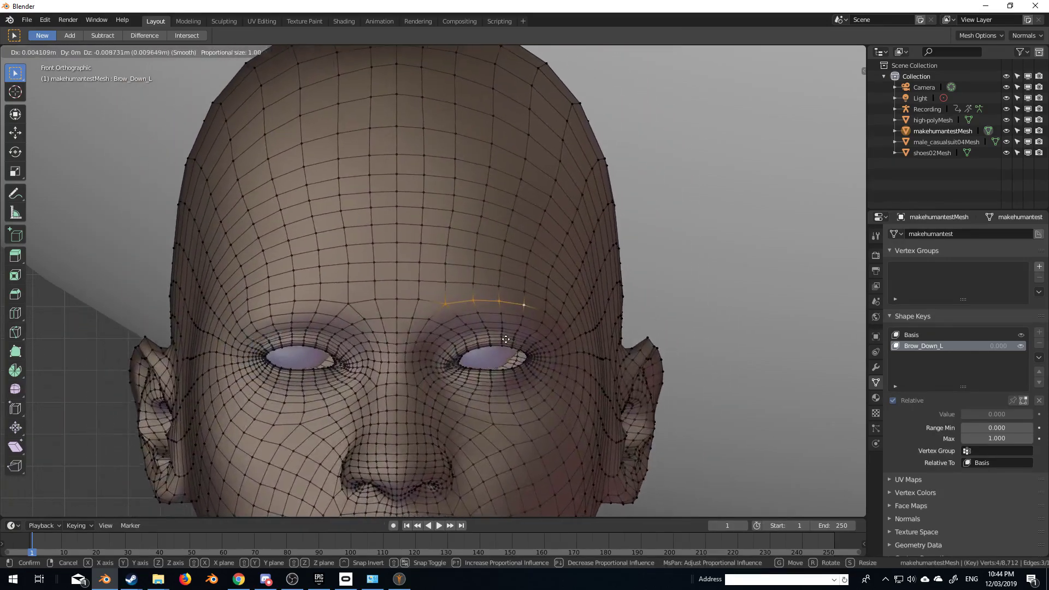
scroll(523, 310, "up", 20)
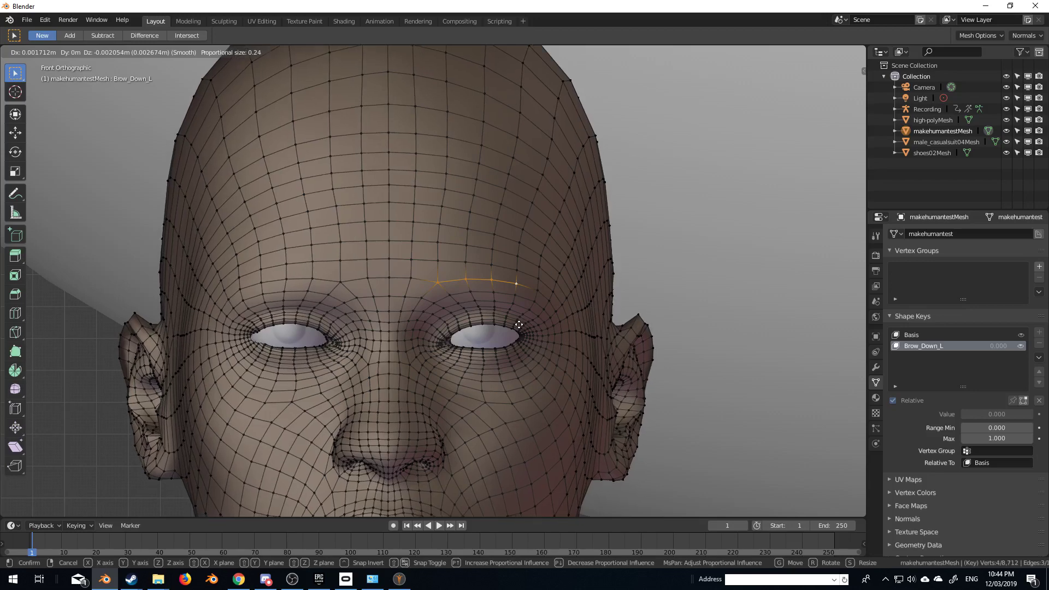
scroll(519, 324, "up", 15)
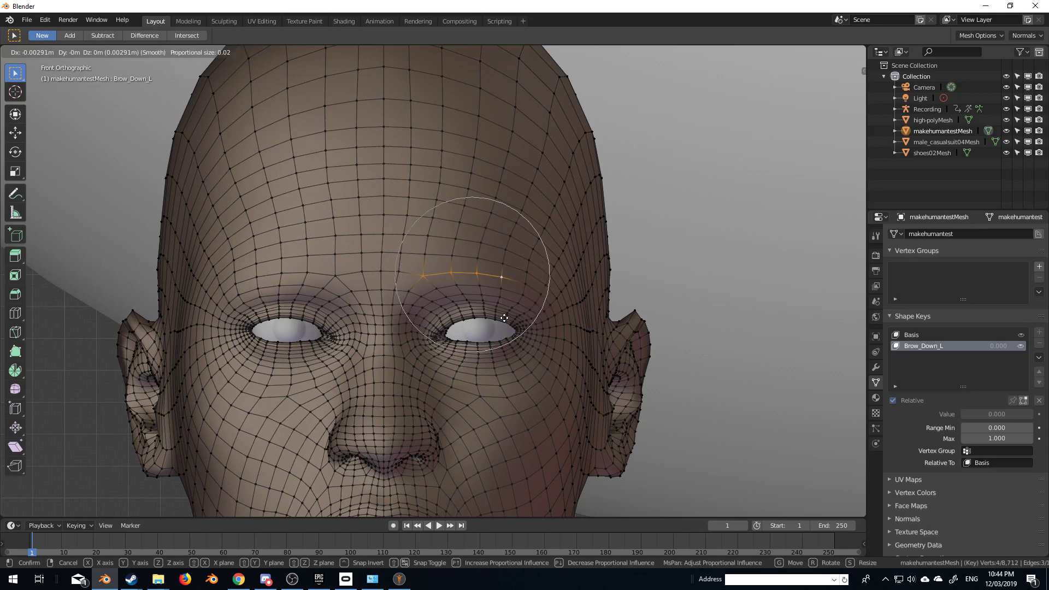
scroll(511, 323, "down", 1)
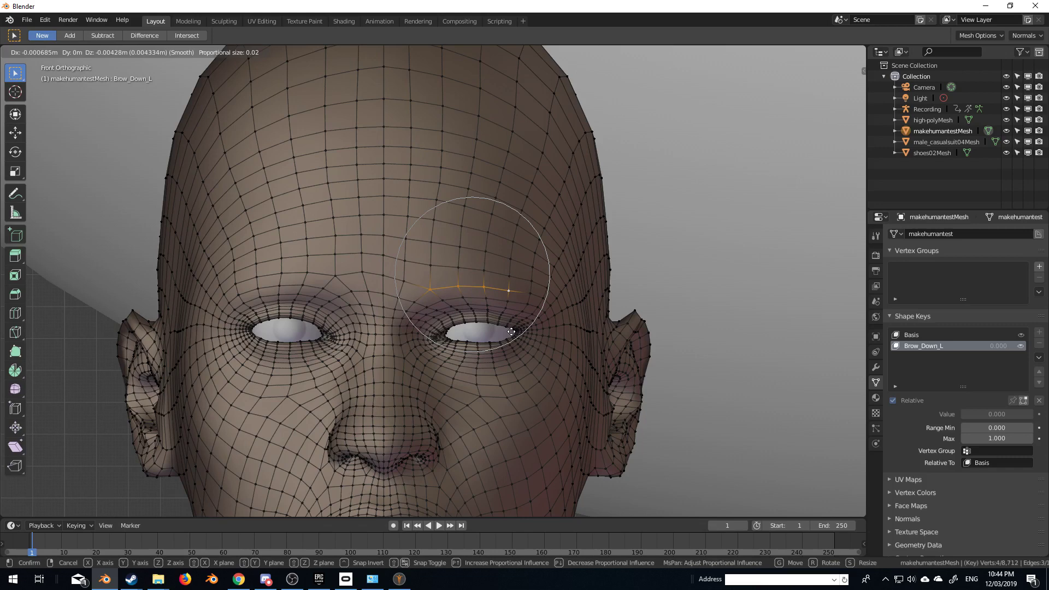
left_click(514, 337)
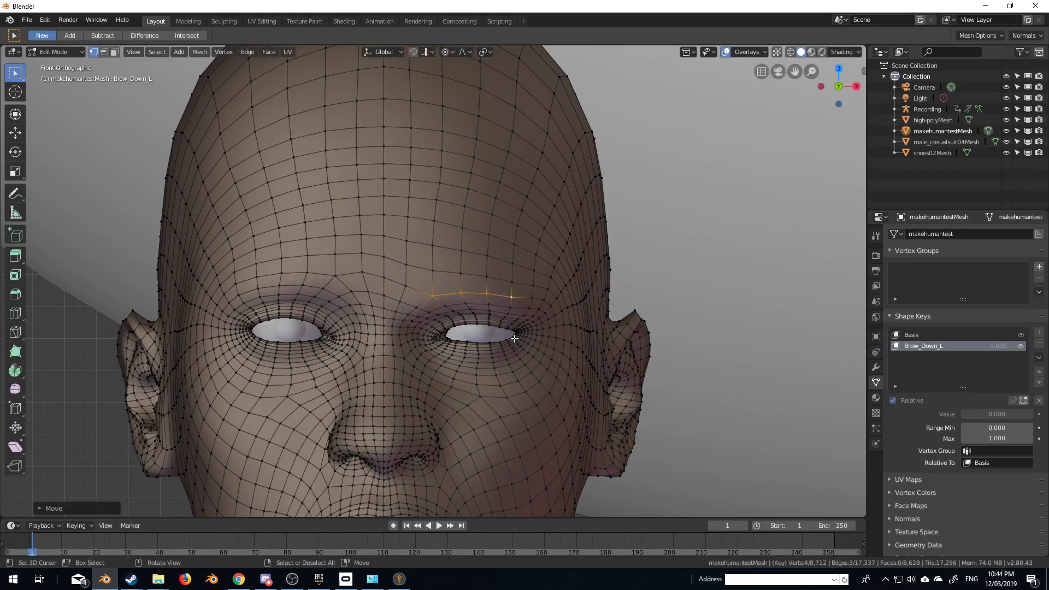
key("Tab")
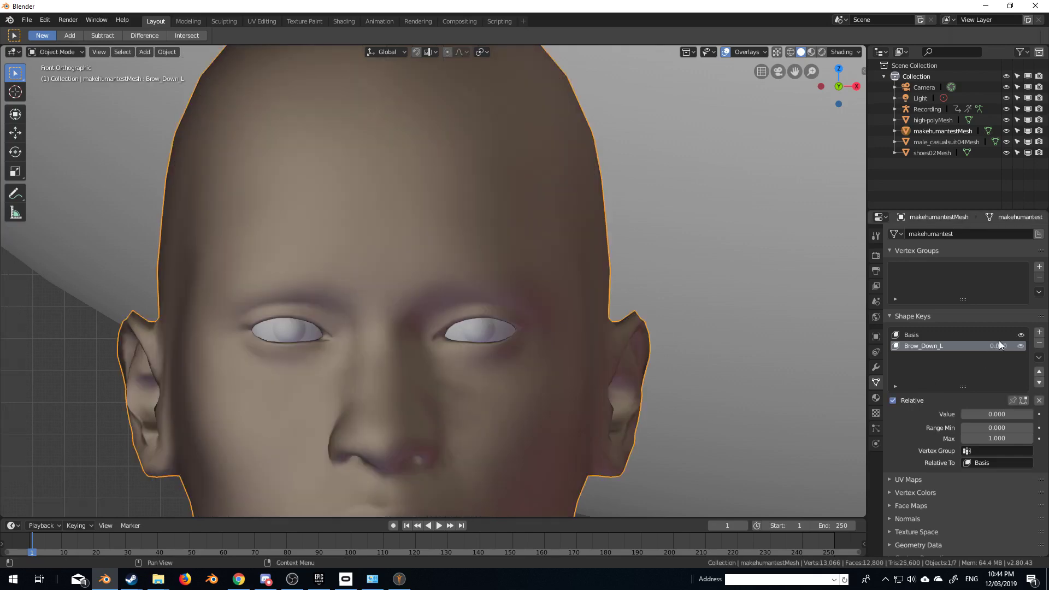
mouse_move(978, 416)
left_mouse_down()
mouse_move(1035, 415)
mouse_move(965, 414)
left_mouse_up()
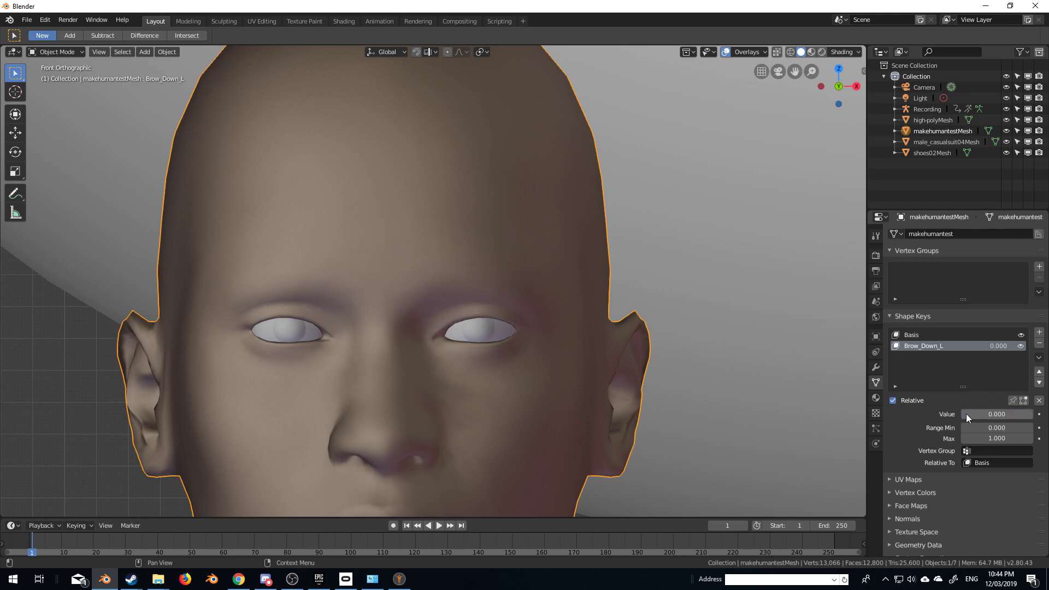
- Add a new shape key named Brow_Down_R
left_click(1039, 332)
double_click(926, 355)
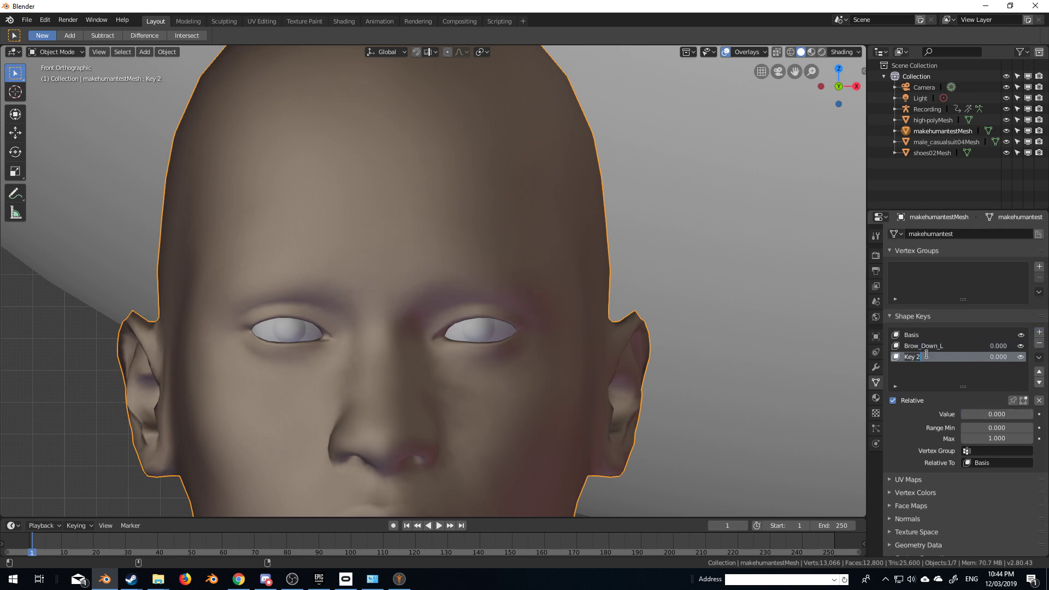
type("Brow_Down_R")
key("Return")
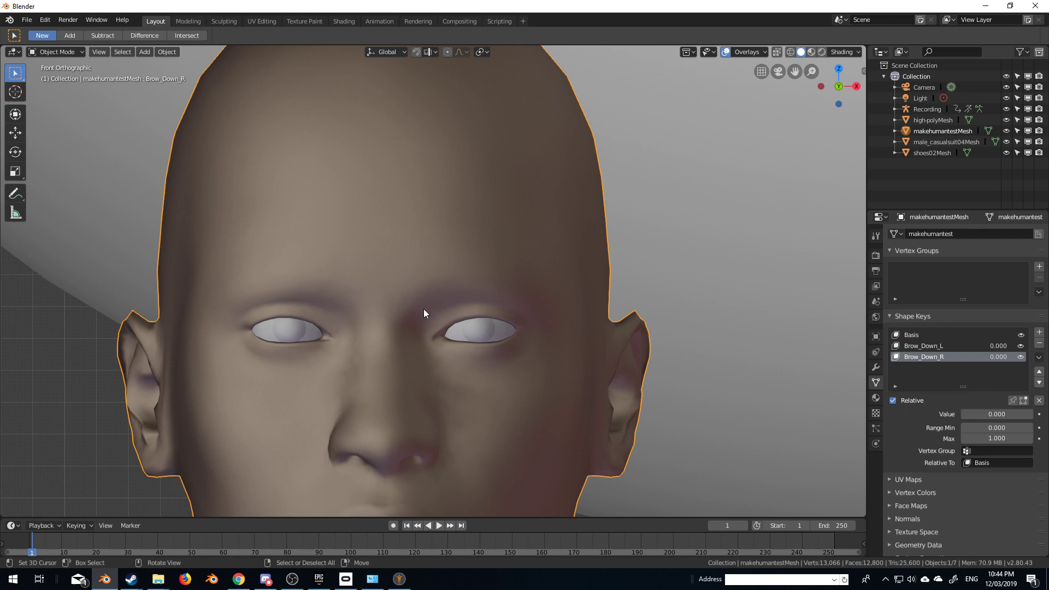
- Select the screen-left brow vertices in Edit Mode and pull them down
key("Tab")
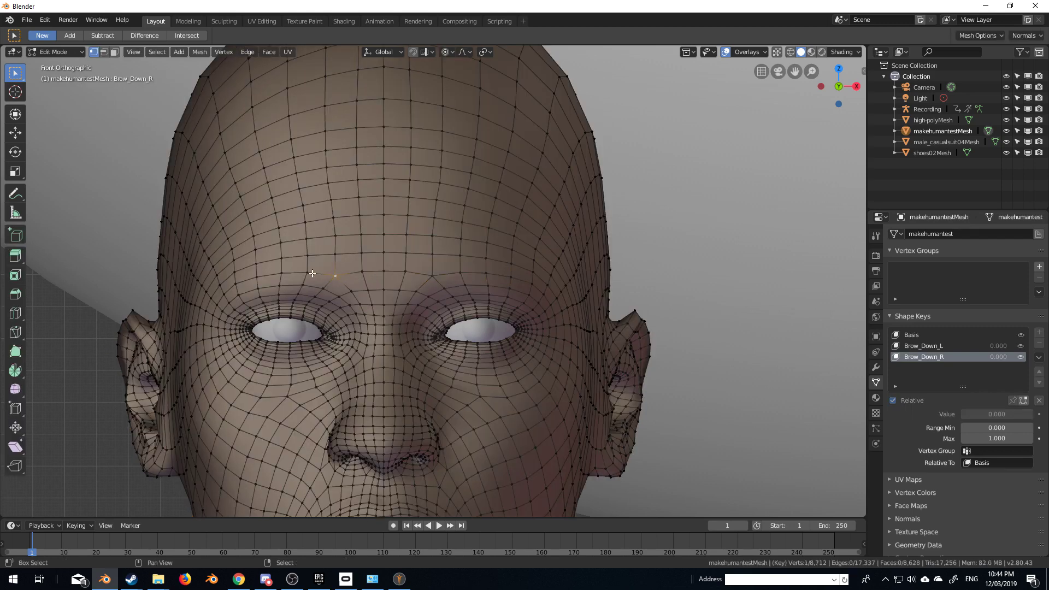
right_click(307, 272, "shift")
right_click(281, 273, "shift")
right_click(257, 277, "shift")
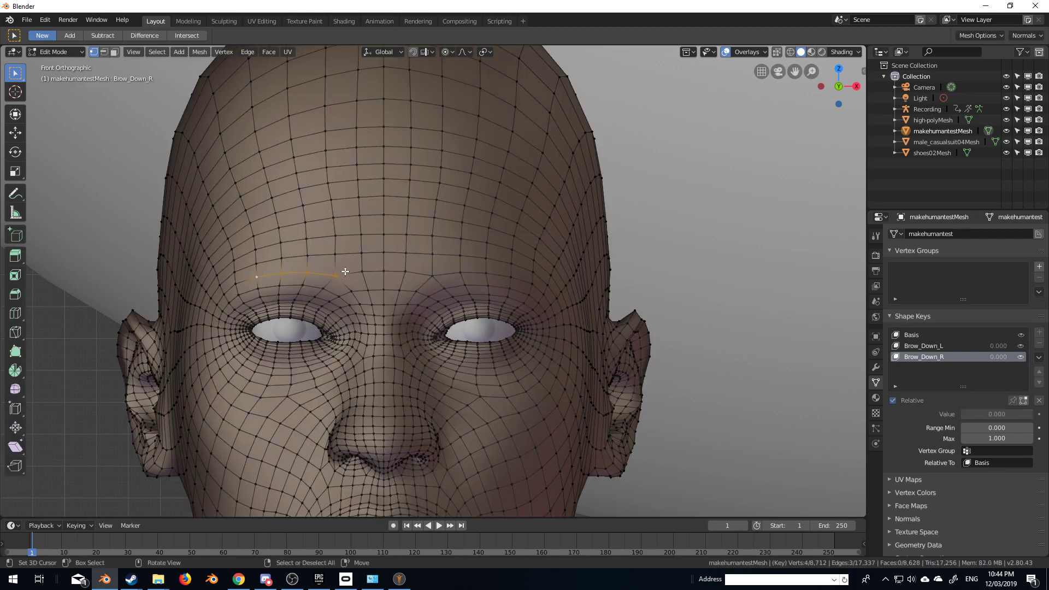
key("g")
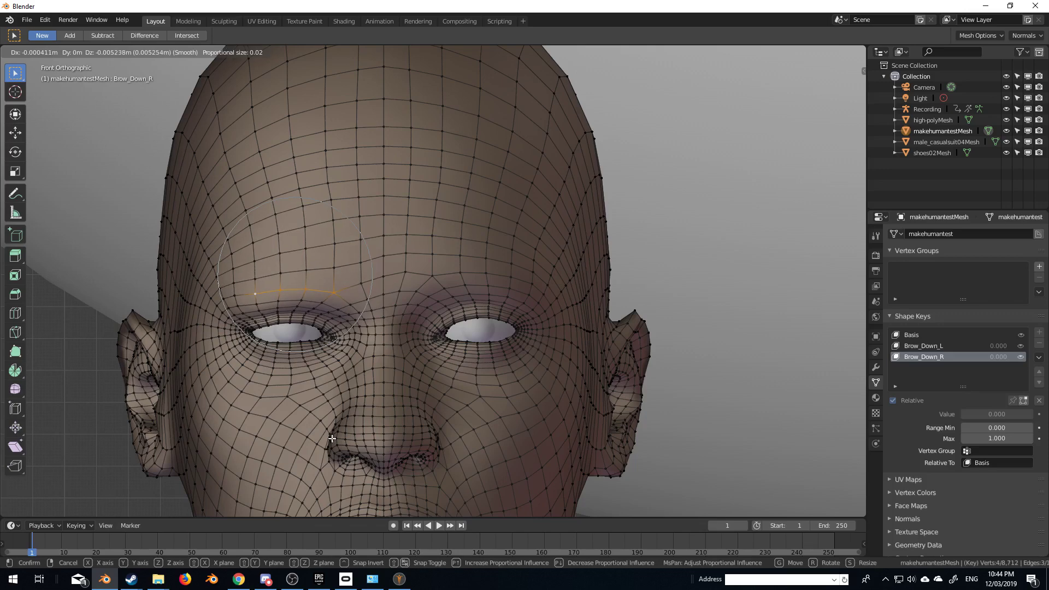
left_click(332, 438)
key("Tab")
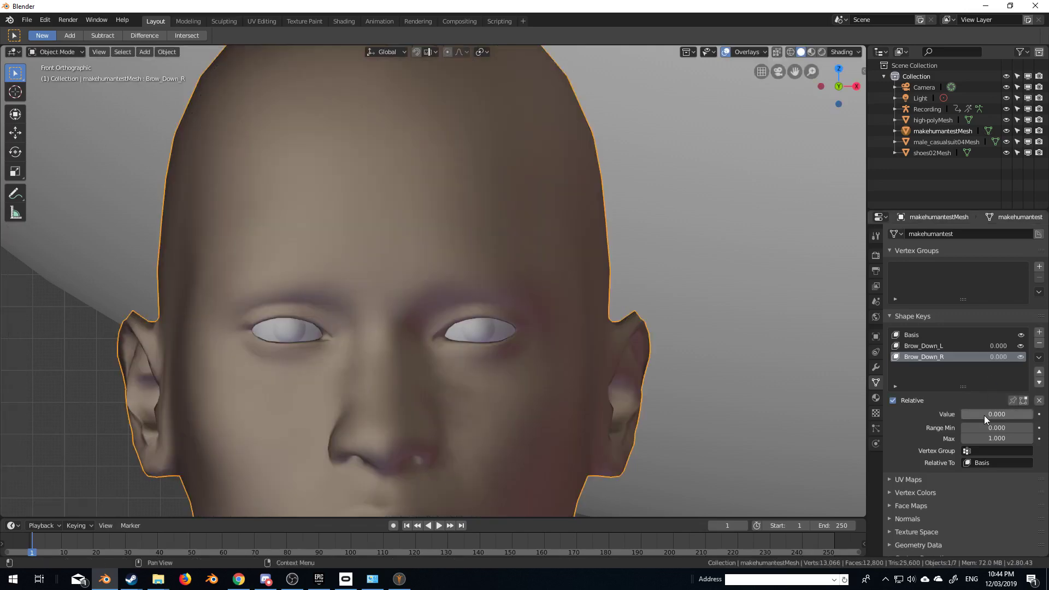
- Test the Brow_Down_R and Brow_Down_L value sliders
mouse_move(986, 414)
left_mouse_down()
mouse_move(1010, 415)
mouse_move(965, 413)
left_mouse_up()
left_click(978, 345)
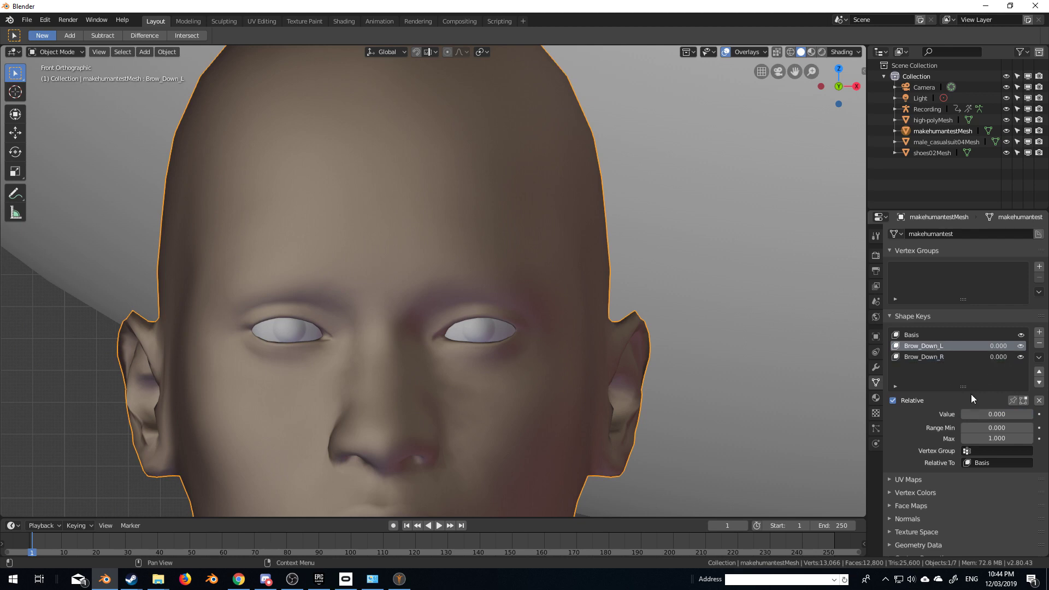
mouse_move(997, 414)
left_mouse_down()
mouse_move(1016, 414)
mouse_move(978, 414)
left_mouse_up()
- Add a new shape key and name it Brow_Up_L
left_click(1039, 332)
double_click(912, 367)
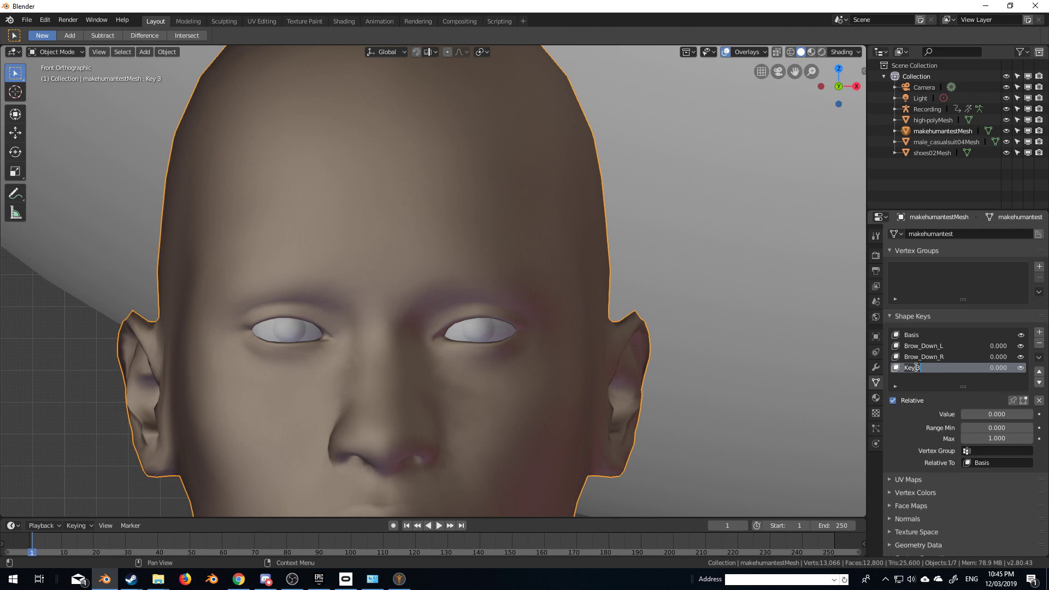
type("D")
type("row")
type("_Up")
type("_L")
key("Return")
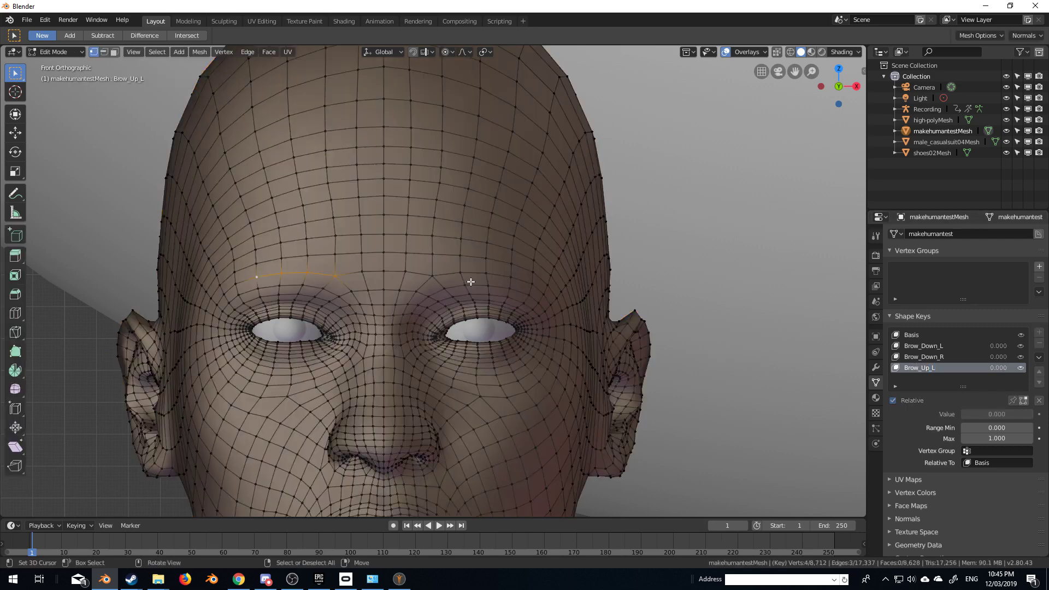
- Raise the screen-right brow vertices for Brow_Up_L and test its value
left_click(431, 276)
left_click(486, 274, "ctrl")
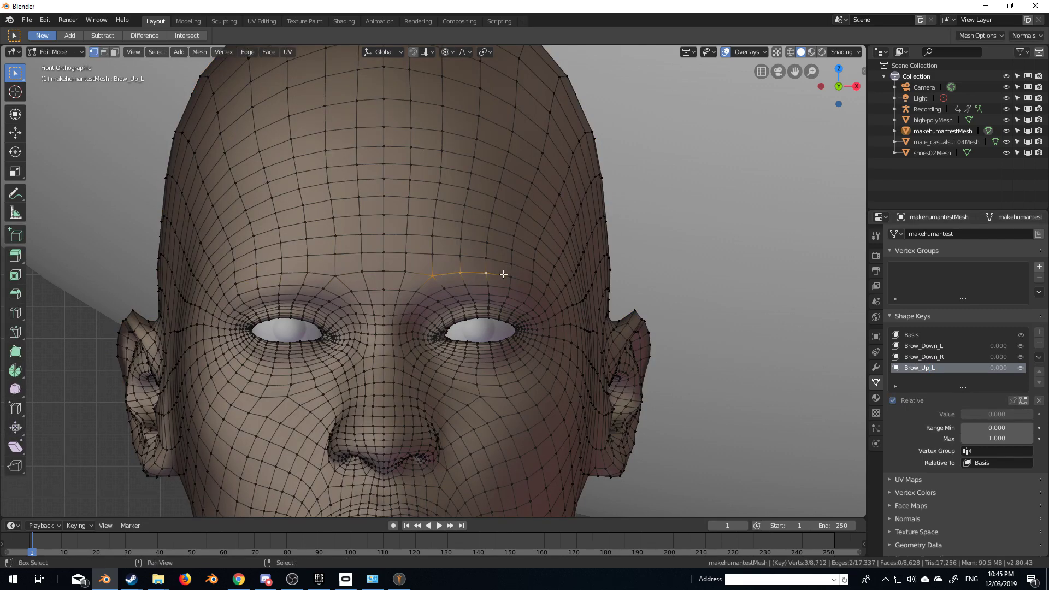
left_click(511, 277, "ctrl")
key("g")
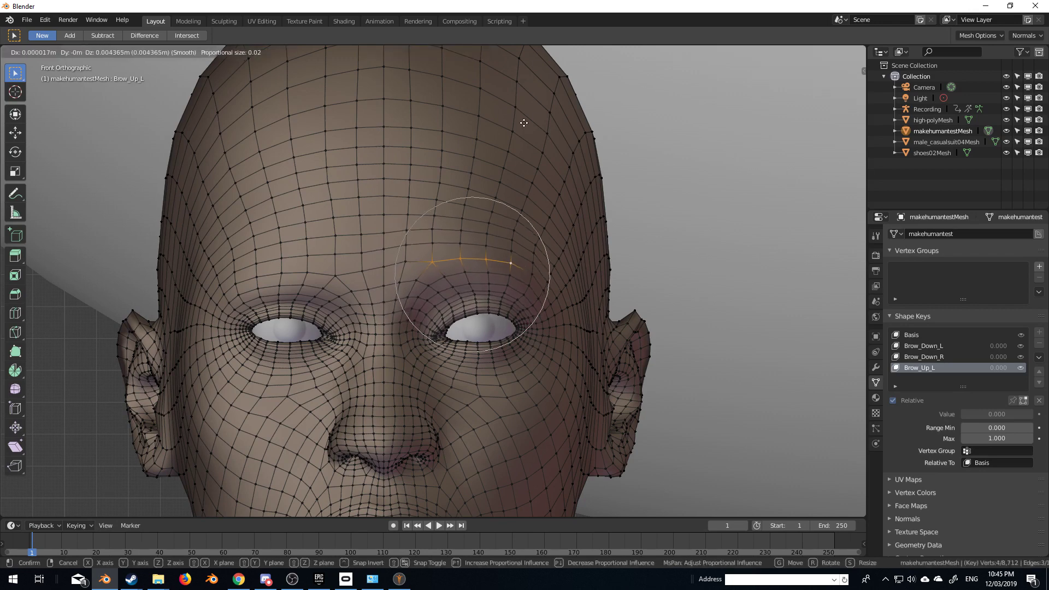
left_click(525, 57)
scroll(534, 321, "down", 3)
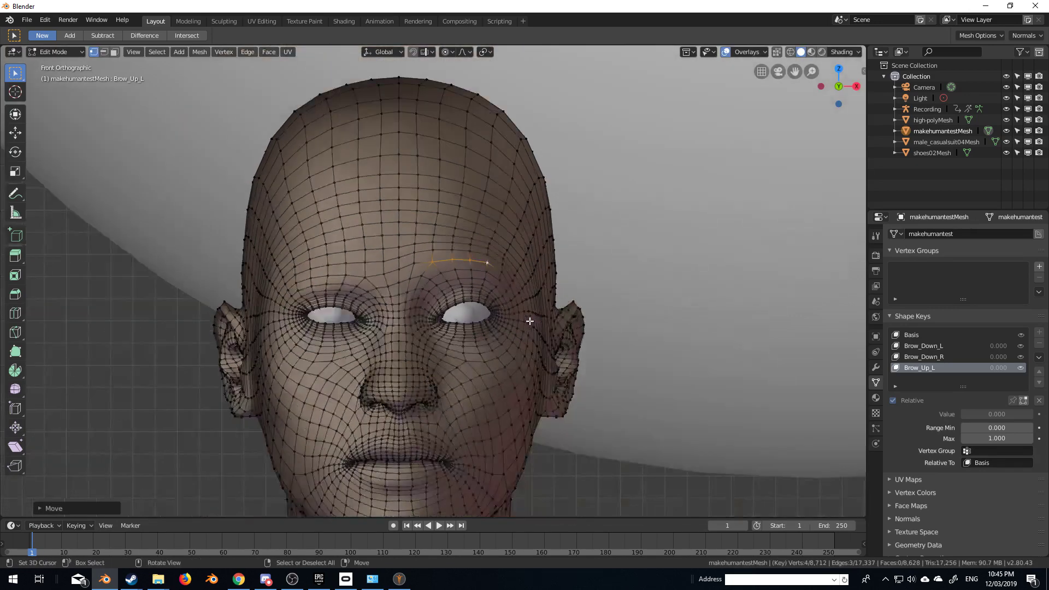
key("Tab")
mouse_move(976, 413)
left_mouse_down()
mouse_move(1005, 414)
mouse_move(975, 413)
left_mouse_up()
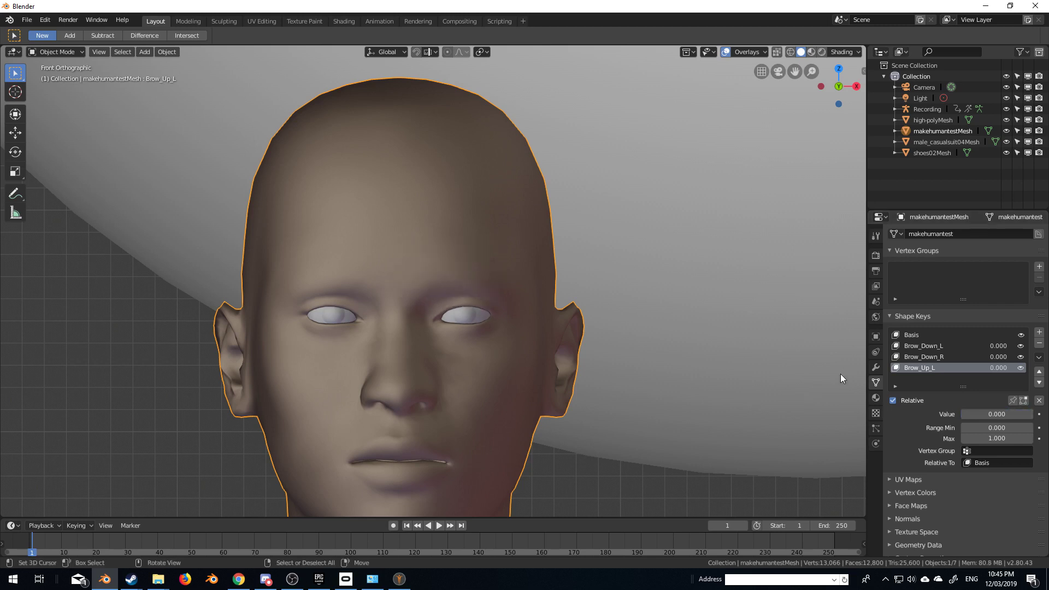
- Add another shape key named Brow_Up_R
left_click(1039, 333)
double_click(935, 377)
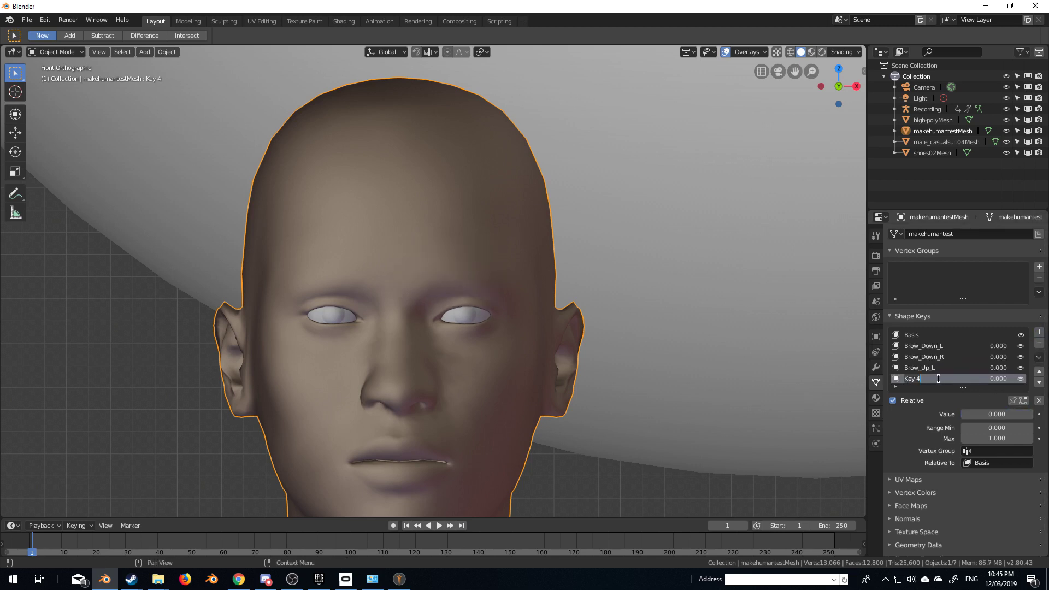
type("Brow_Up_R")
key("Return")
- Raise the screen-left brow vertices for Brow_Up_R and return to Object Mode
scroll(517, 338, "up", 1)
scroll(293, 251, "up", 2)
key("Tab")
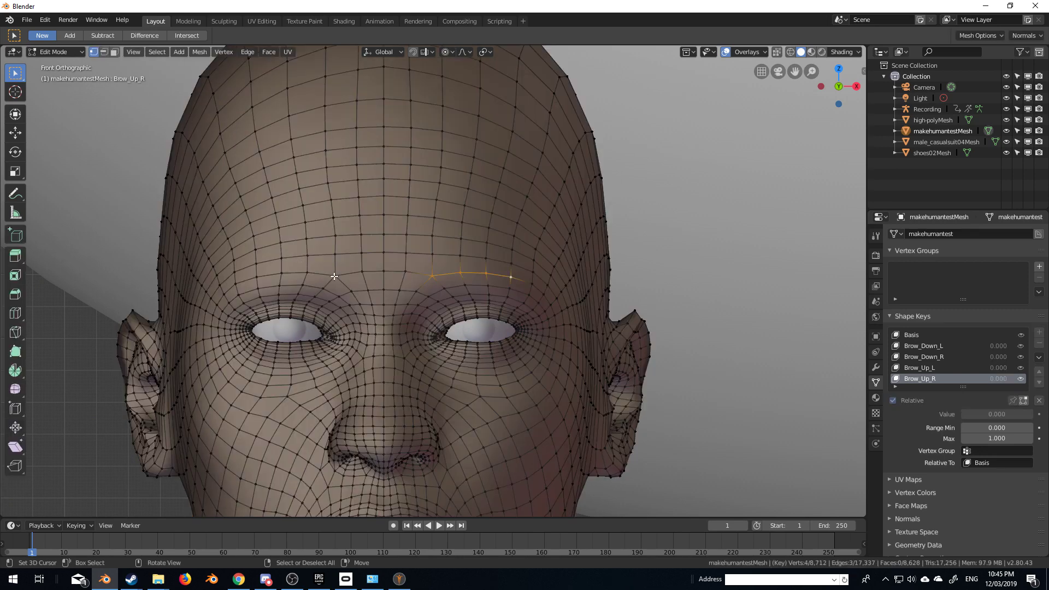
left_click(257, 267, "ctrl")
key("g")
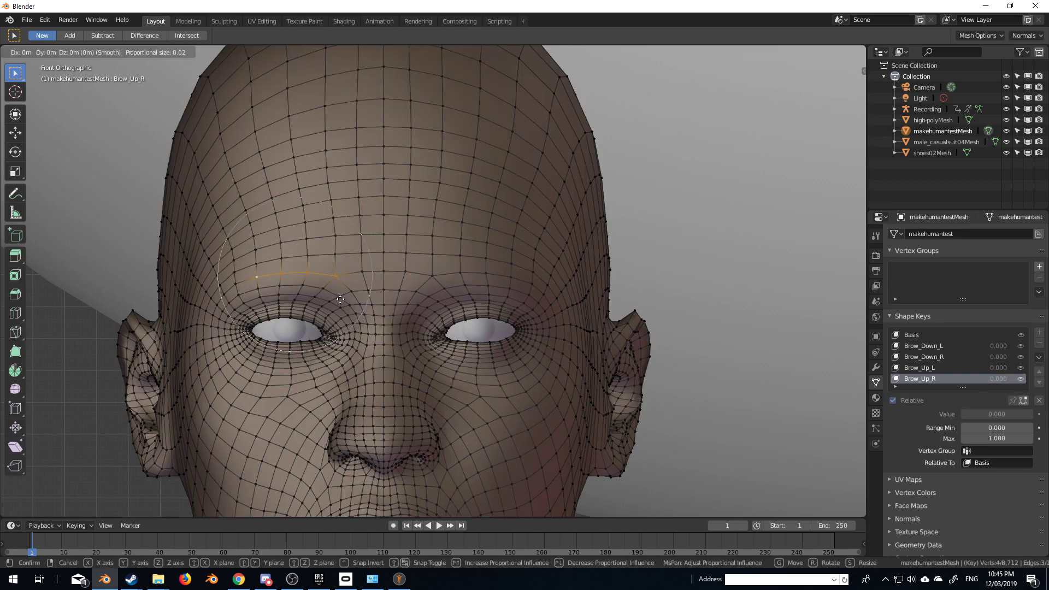
left_click(338, 164)
key("Tab")
scroll(340, 324, "down", 3)
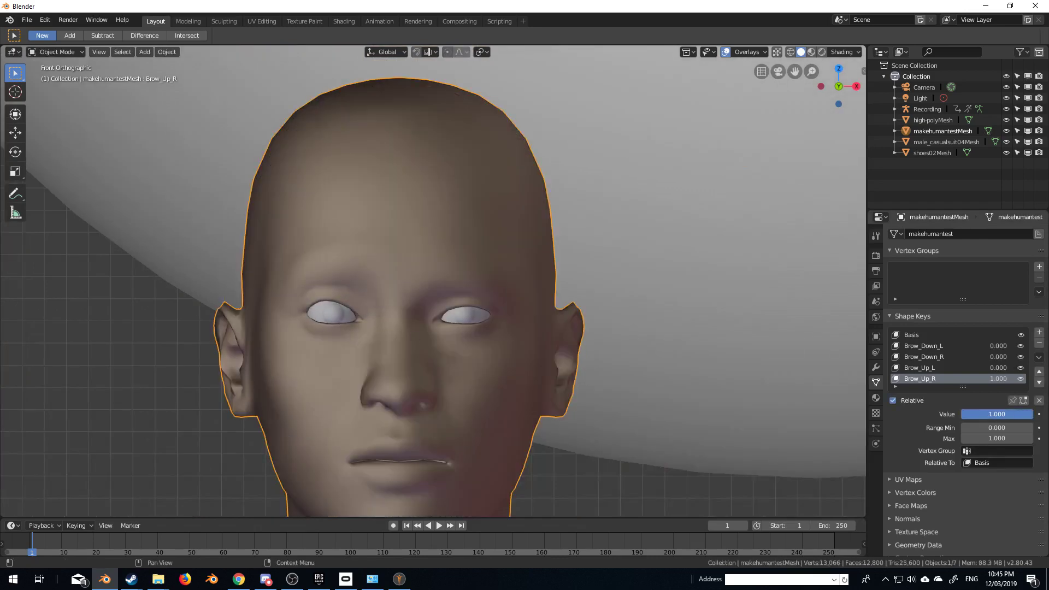
- Add a driver to the Brow_Down_L value with the Recording armature as source object
scroll(585, 290, "down", 8)
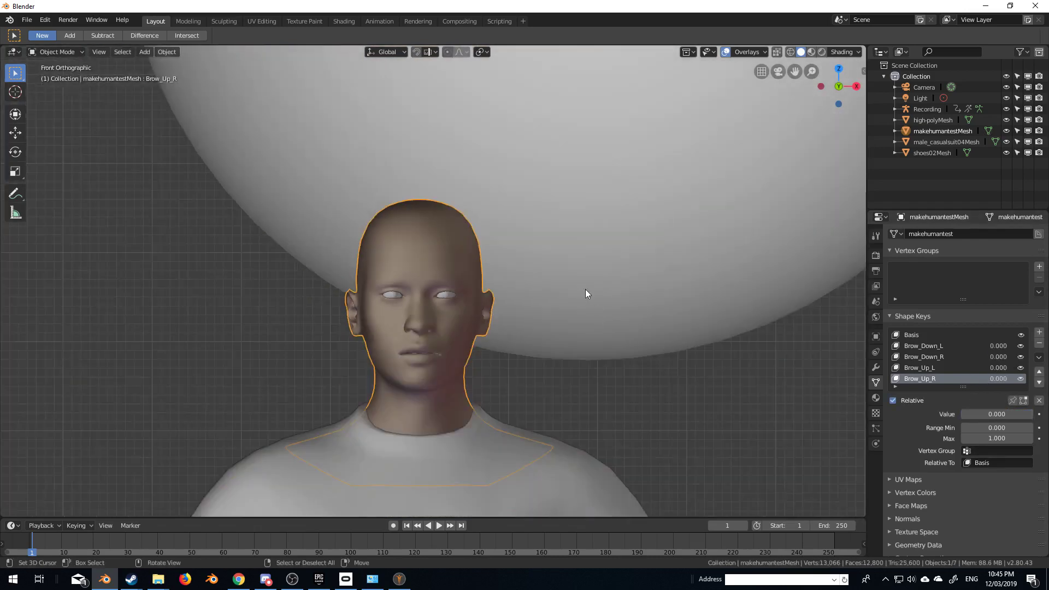
middle_click_drag(576, 273, 452, 256)
scroll(469, 293, "up", 3)
middle_click_drag(348, 137, 350, 136)
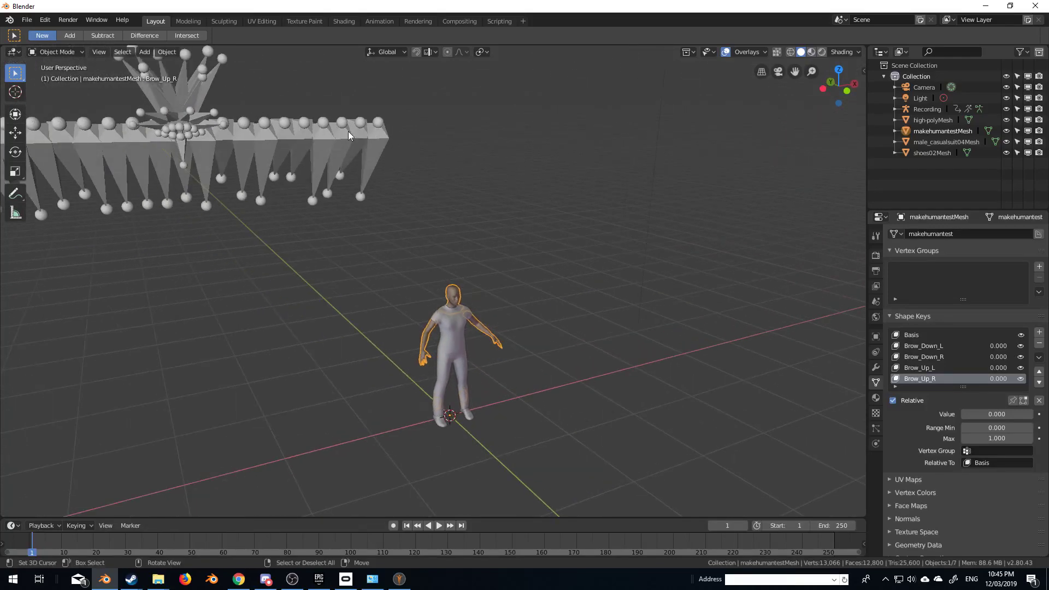
middle_click_drag(467, 239, 466, 240)
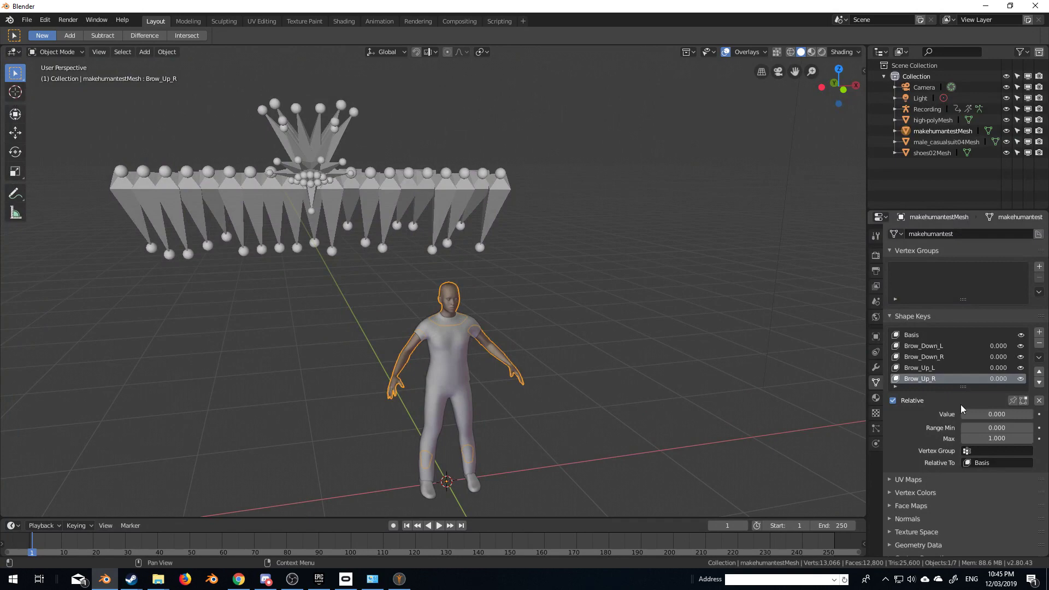
right_click(992, 351)
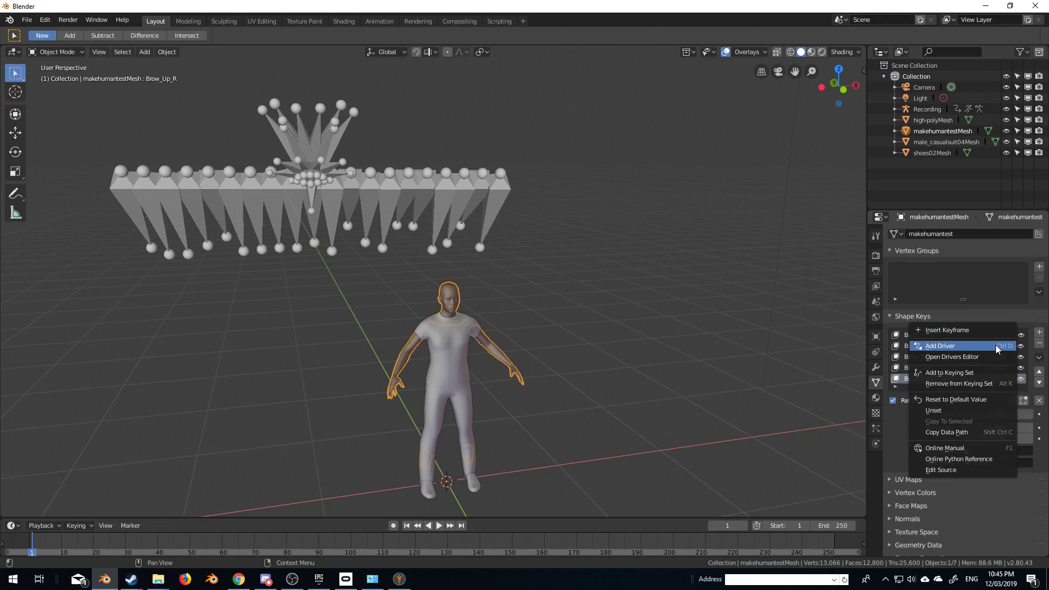
key("Escape")
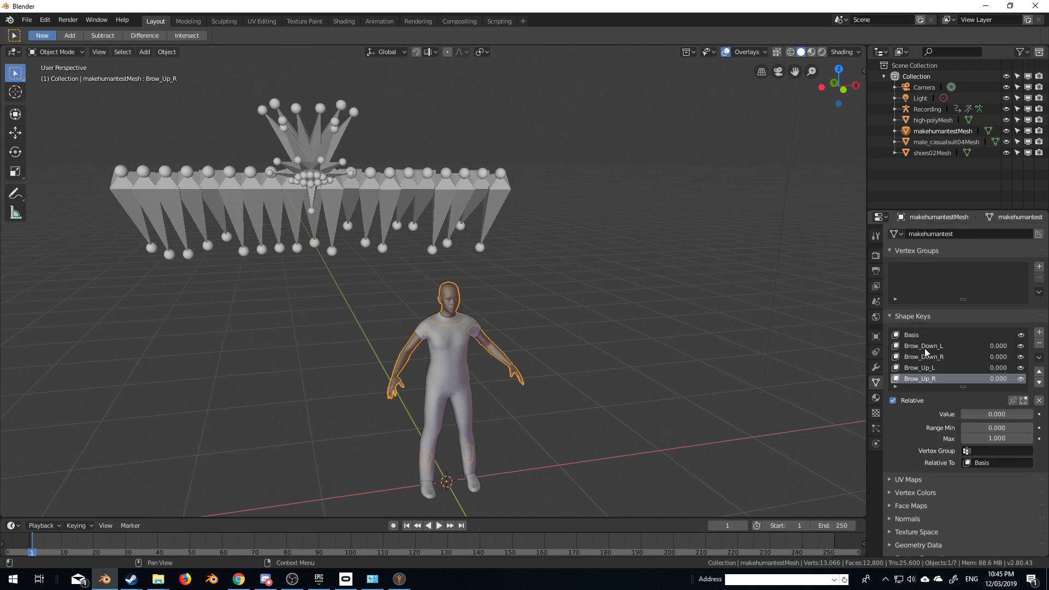
right_click(896, 340)
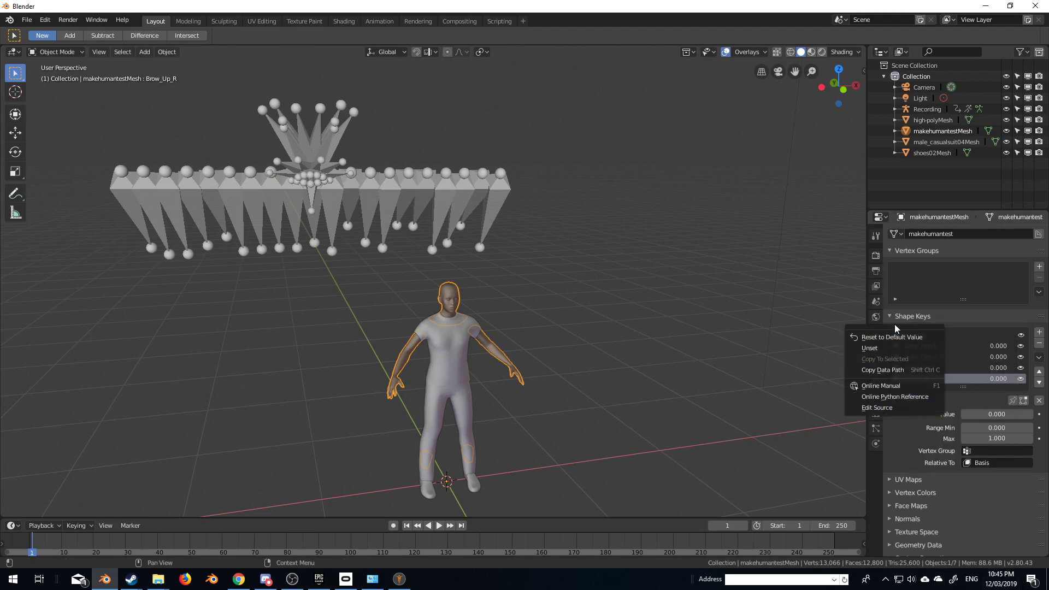
right_click(1003, 349)
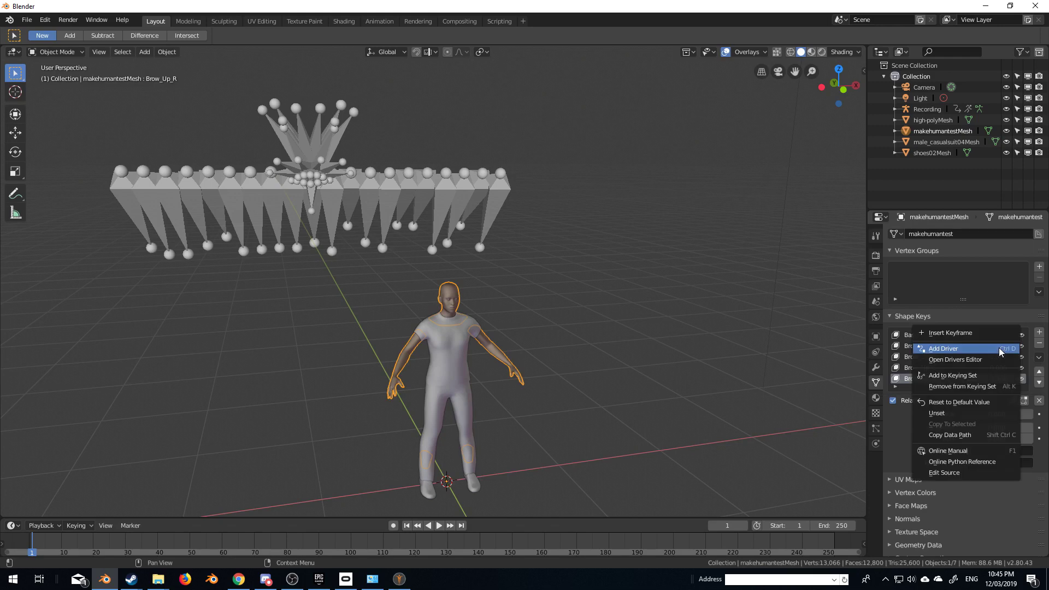
left_click(976, 347)
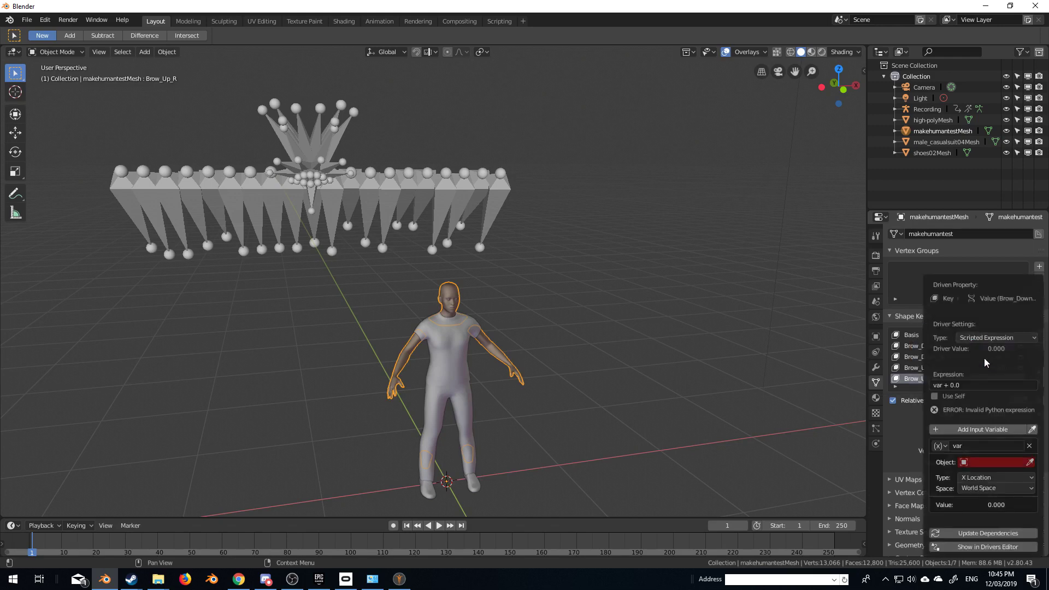
left_click(1029, 463)
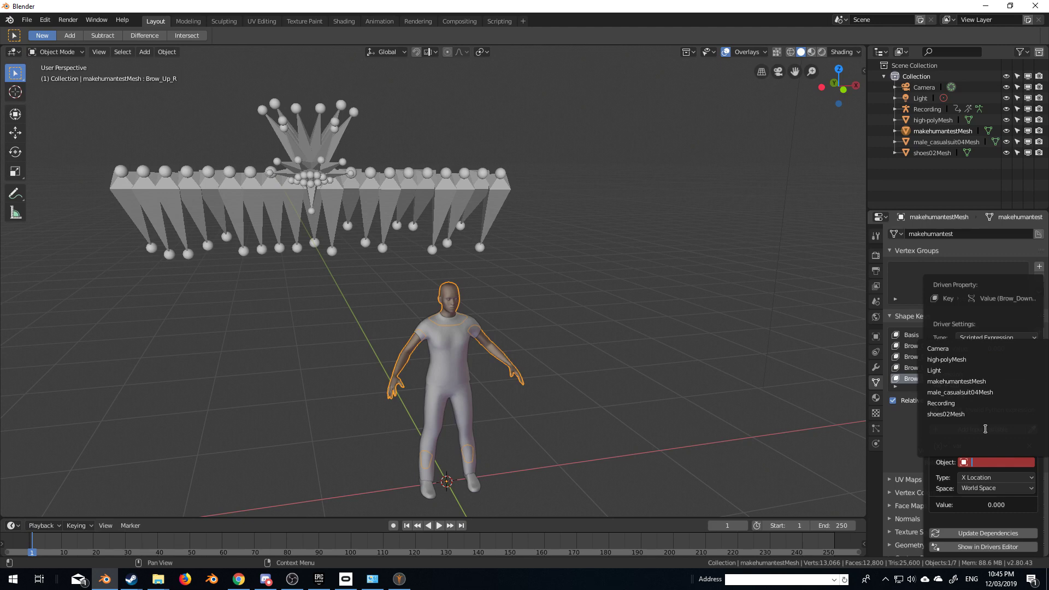
left_click(972, 405)
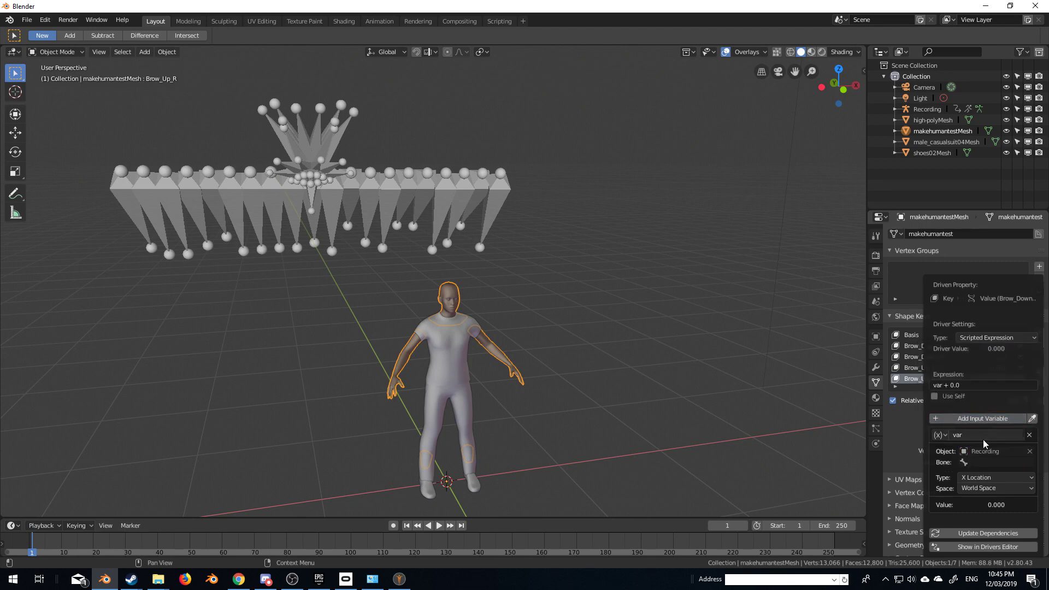
- Set the driver to read the Brow_Down_L bone's X Rotation in Local Space
left_click(986, 462)
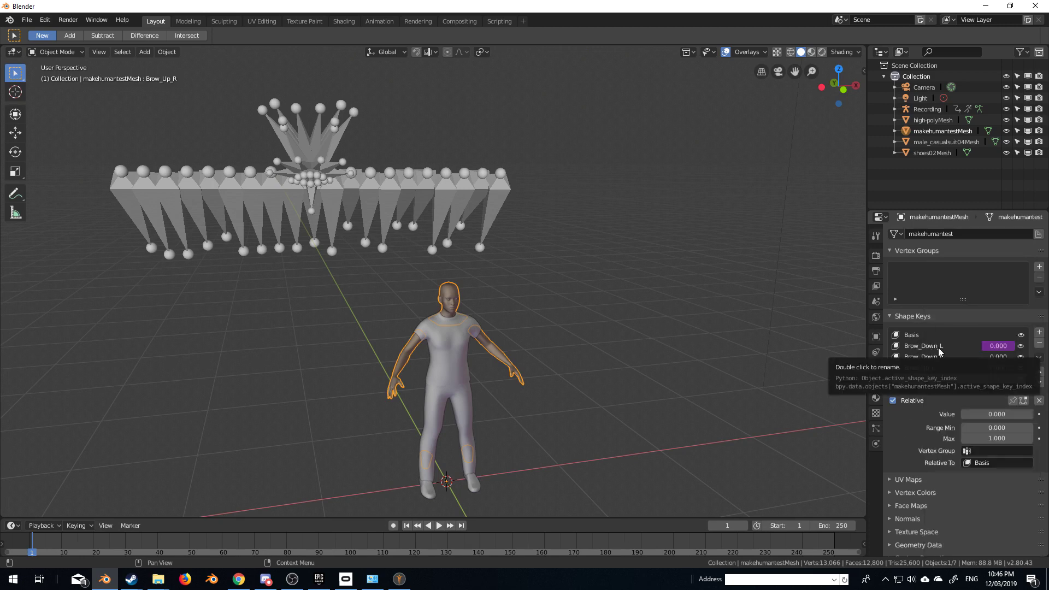
right_click(999, 350)
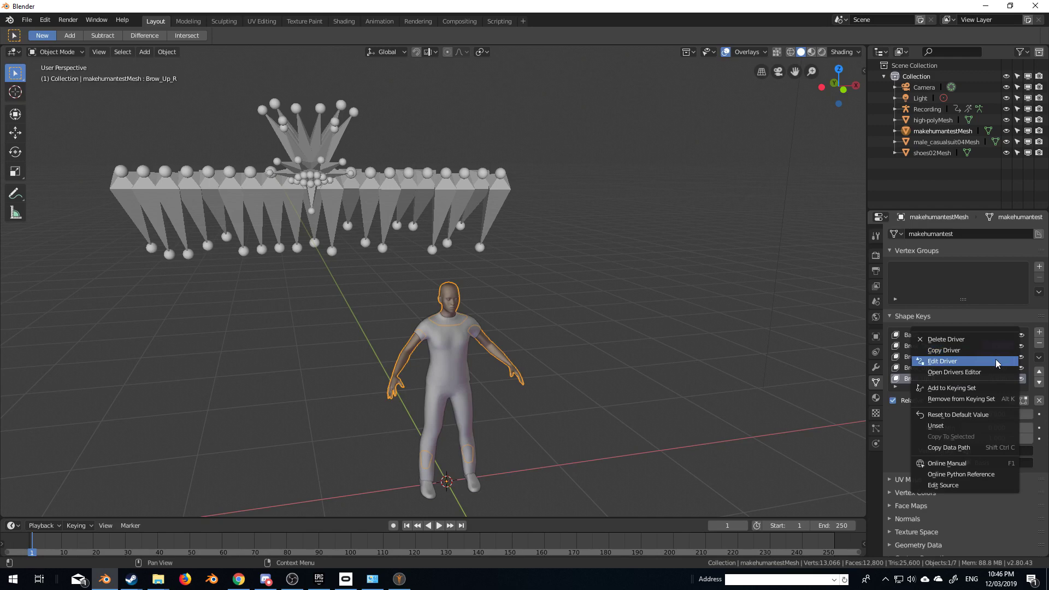
left_click(996, 362)
left_click(981, 462)
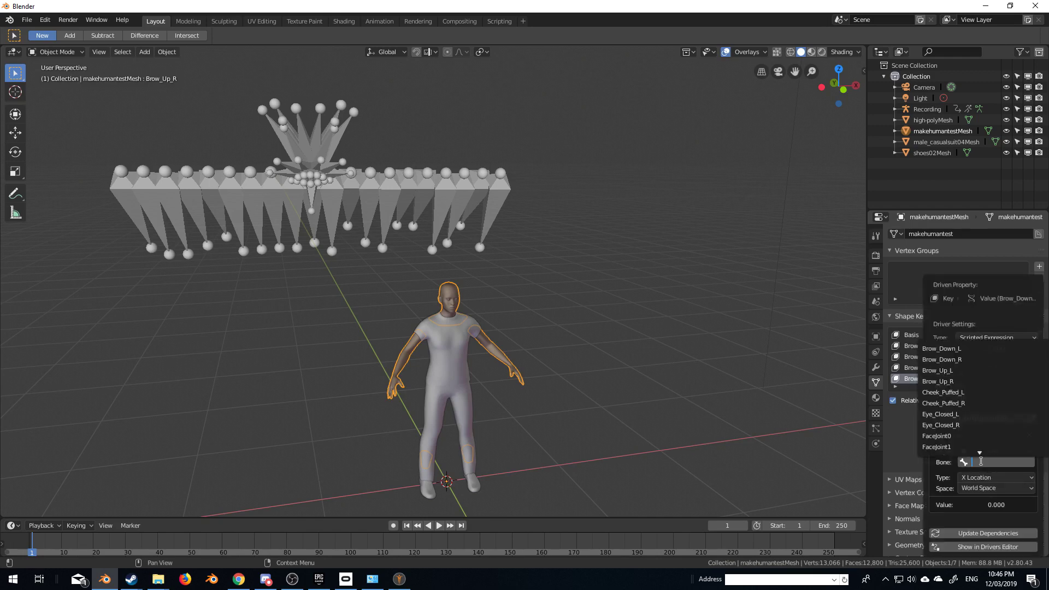
type("br")
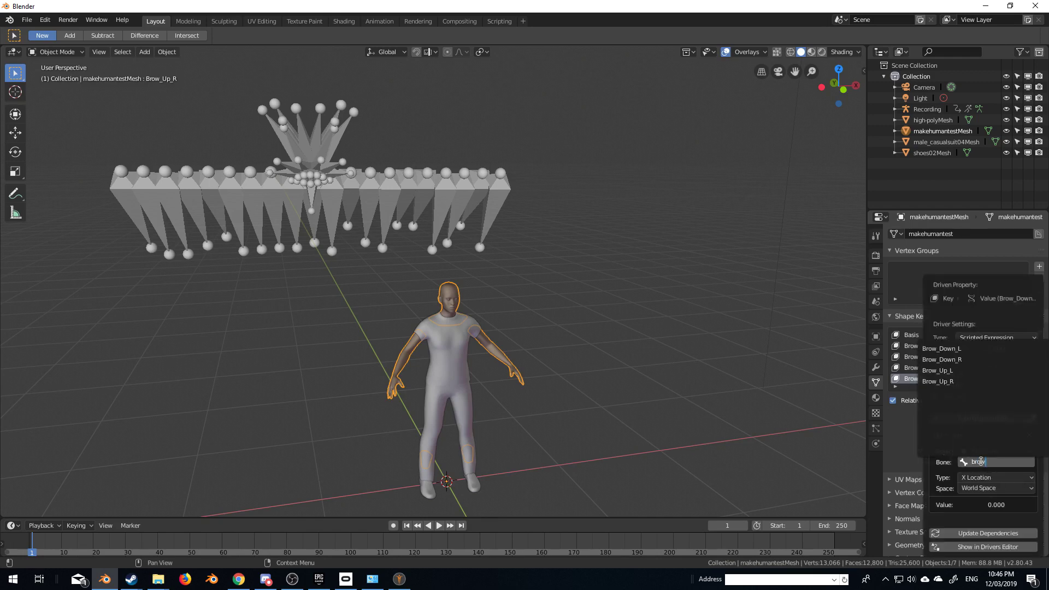
type("ow")
left_click(969, 348)
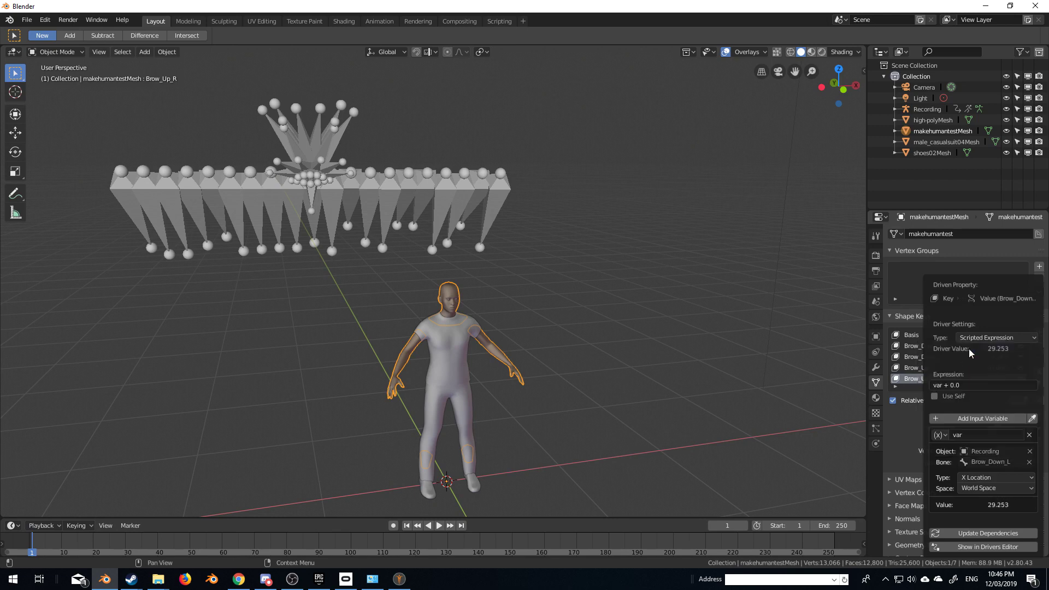
left_click(994, 478)
left_click(988, 429)
left_click(992, 485)
left_click(992, 450)
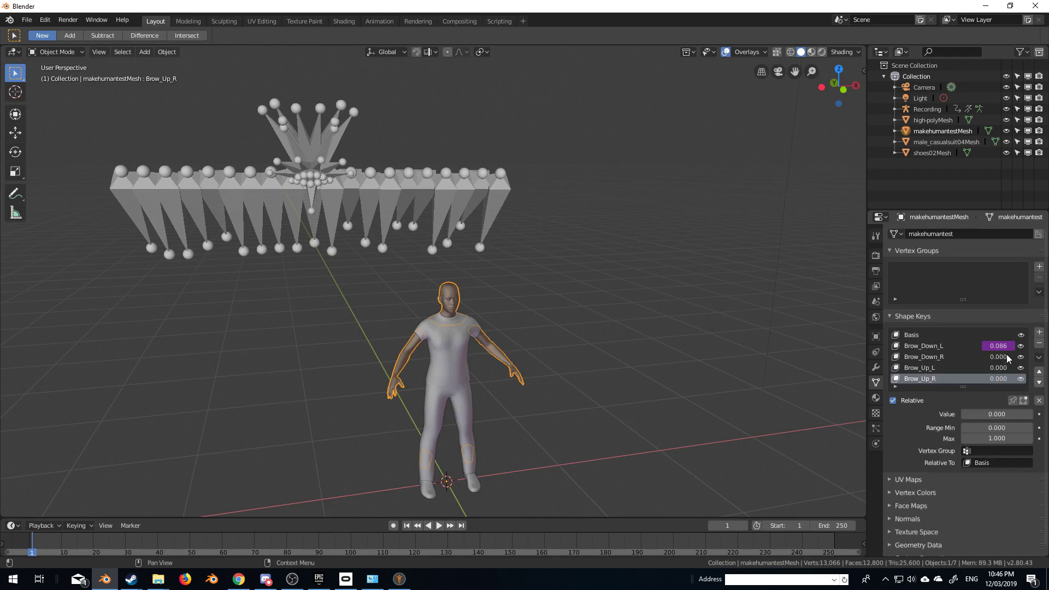
- Drive Brow_Down_R from the Recording armature's Brow_Down_R bone X Rotation in Local Space
right_click(998, 355)
left_click(997, 355)
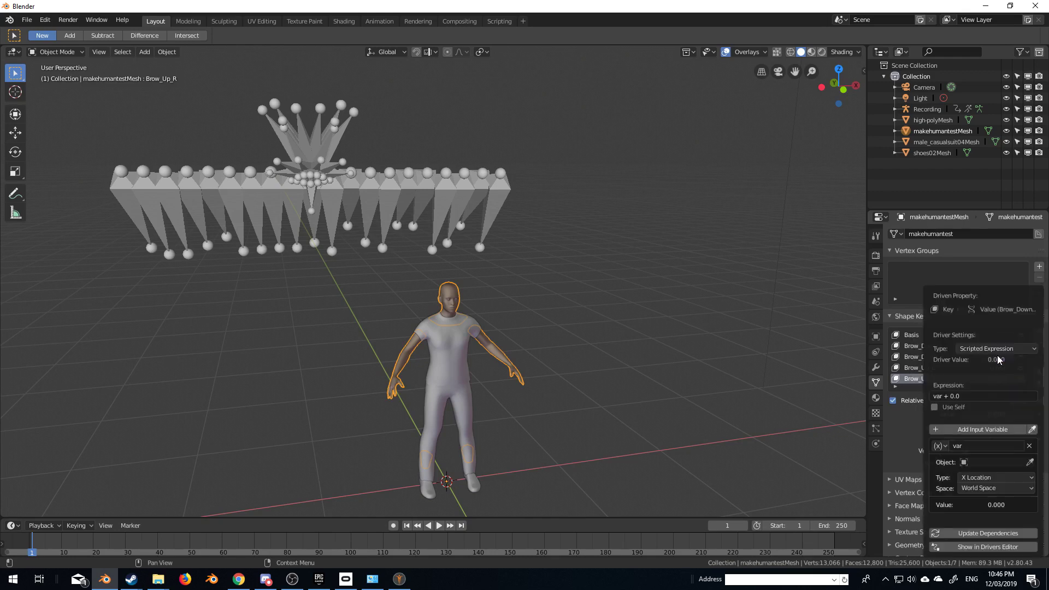
left_click(990, 461)
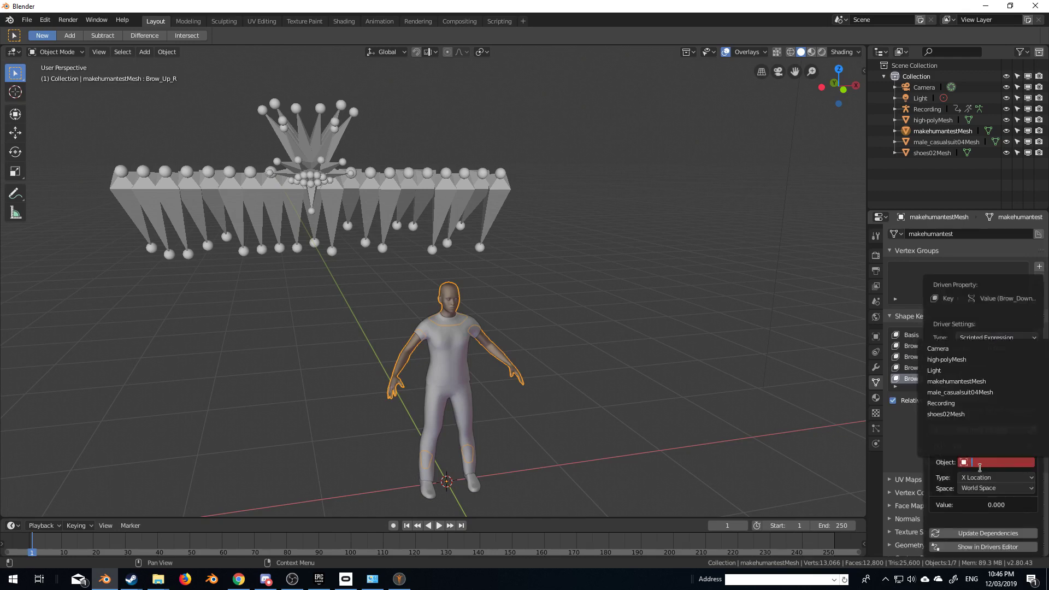
left_click(964, 403)
left_click(986, 460)
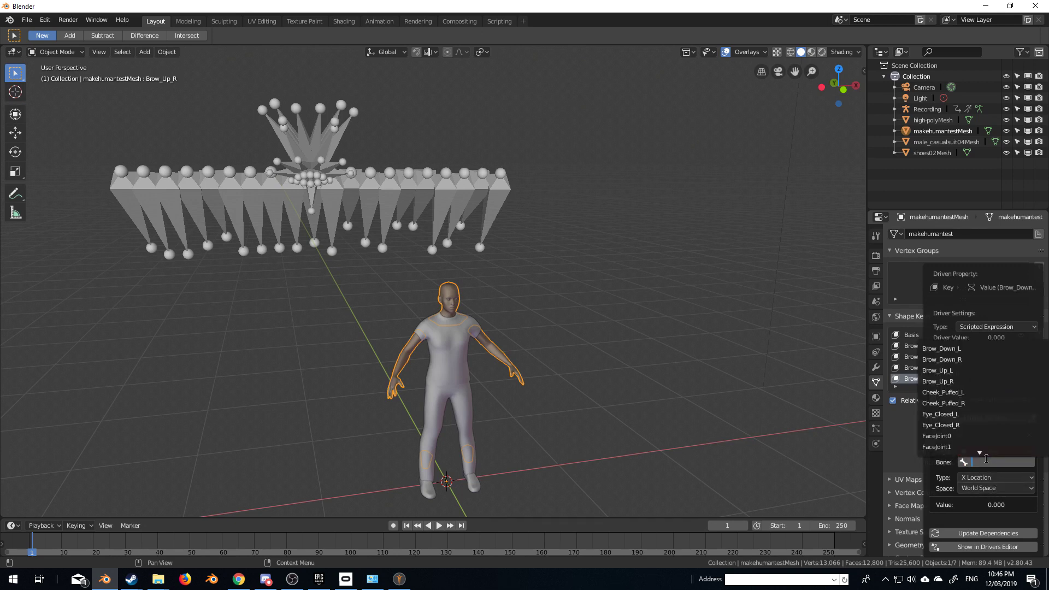
left_click(981, 359)
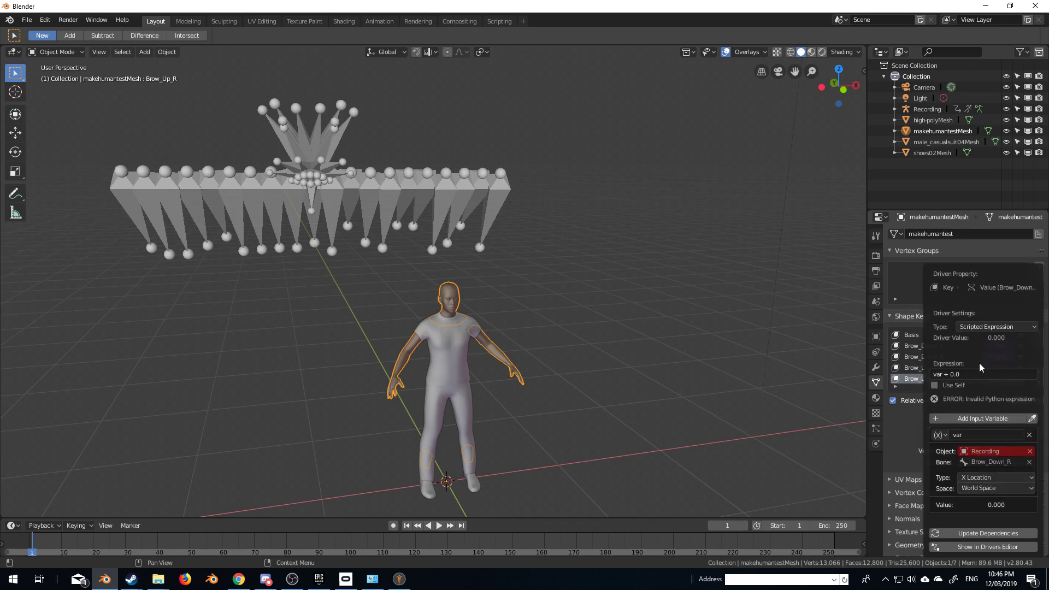
left_click(990, 477)
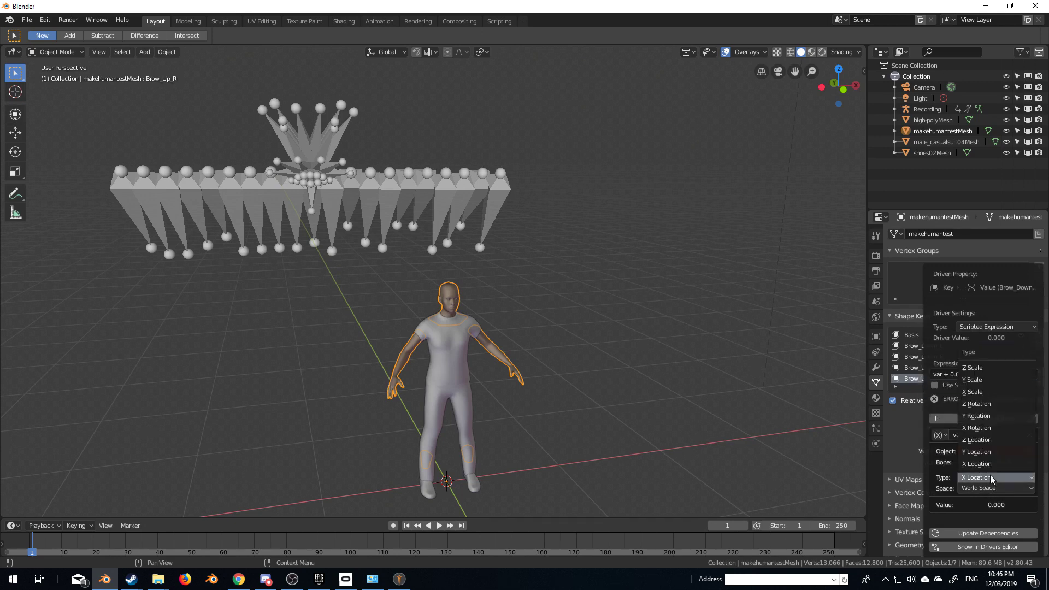
left_click(992, 428)
left_click(997, 488)
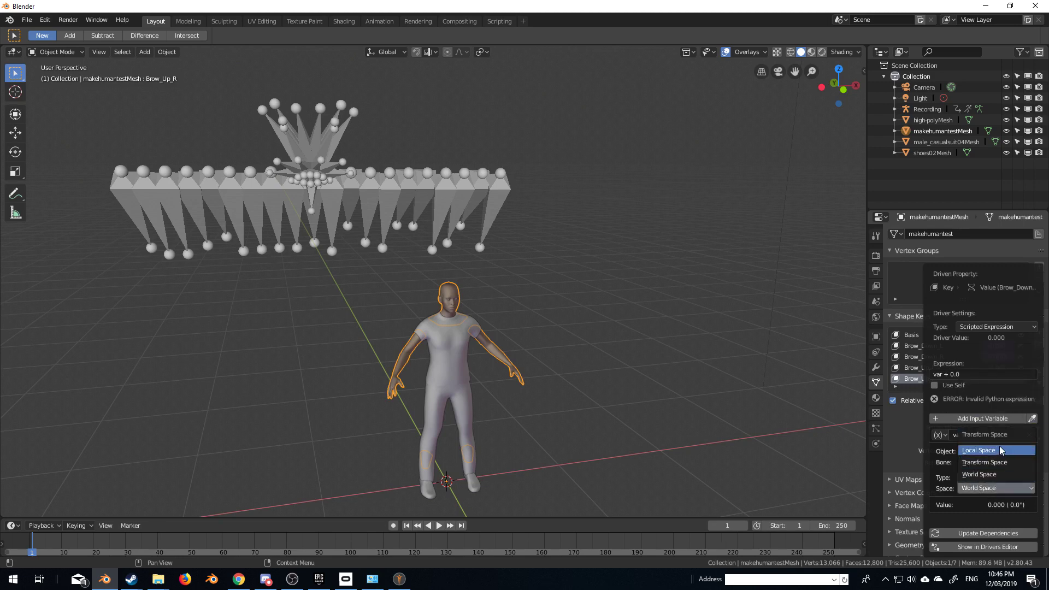
left_click(992, 461)
left_click(900, 433)
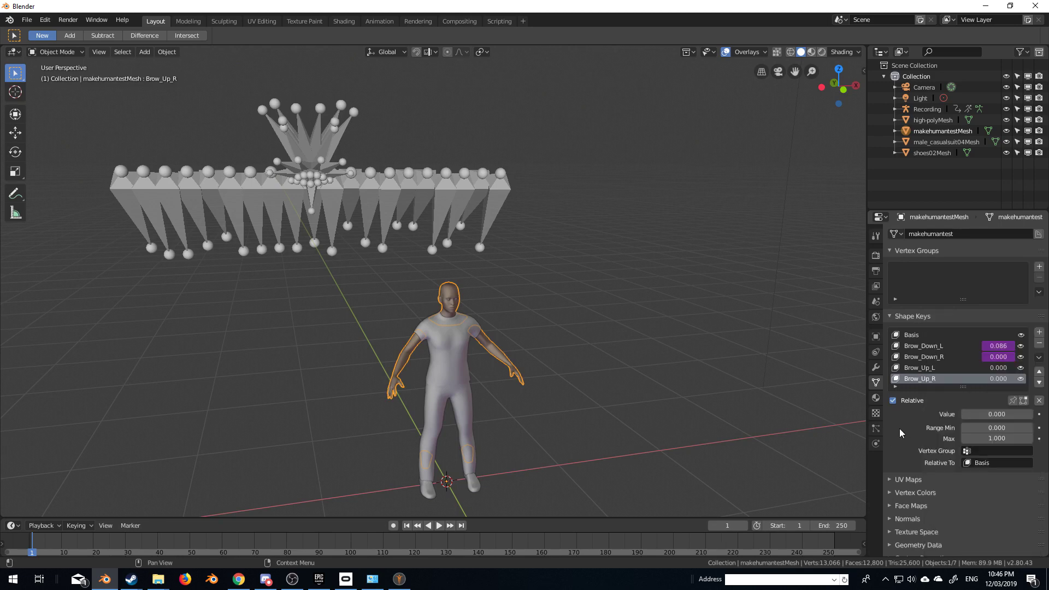
- Drive Brow_Up_L from the Recording Brow_Up_L bone's X rotation in local space
right_click(997, 372)
left_click(997, 369)
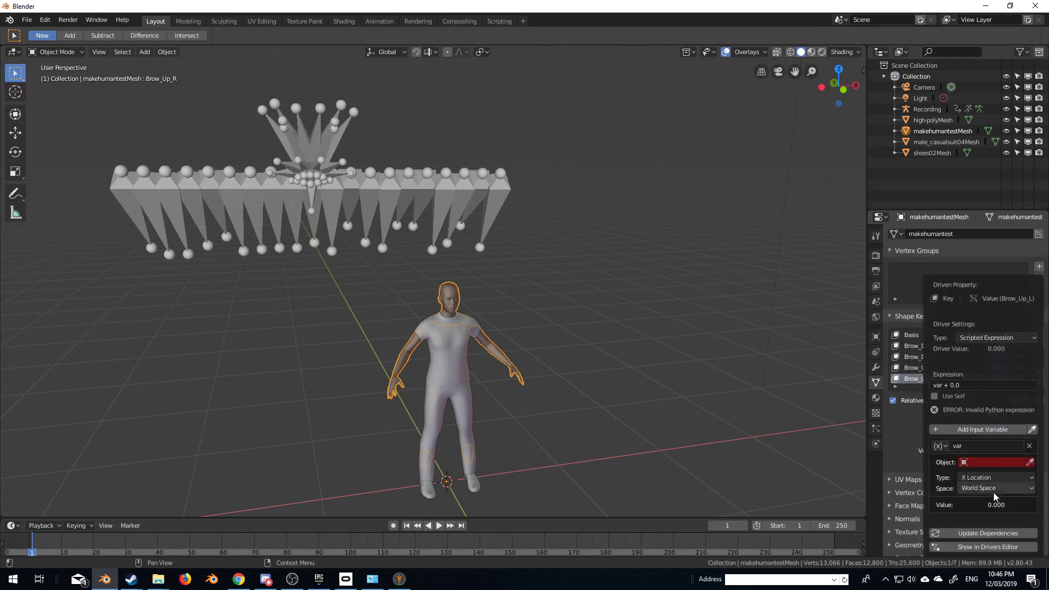
left_click(994, 462)
left_click(984, 405)
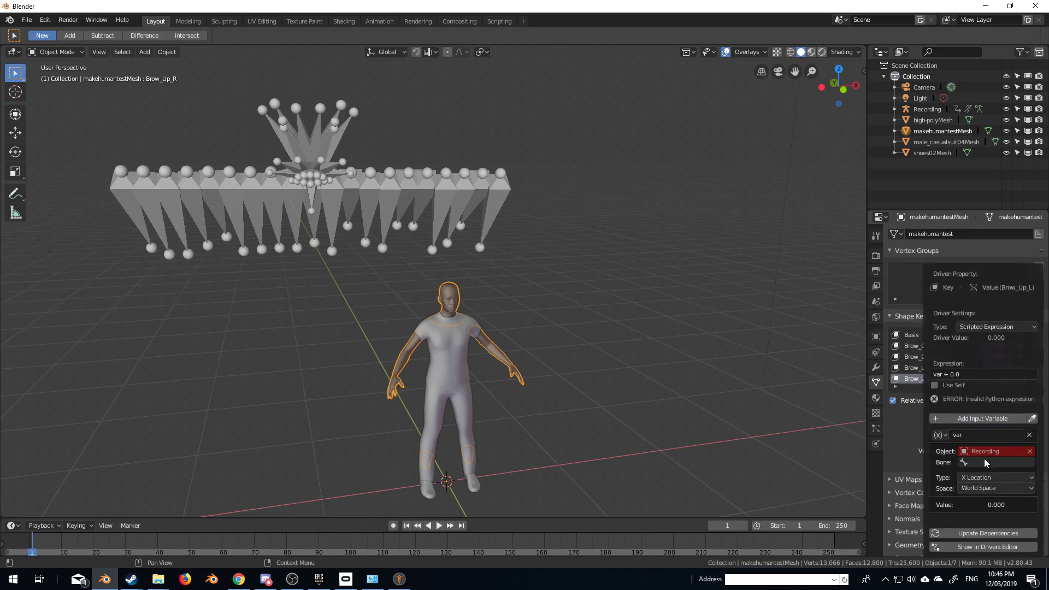
left_click(986, 462)
left_click(977, 368)
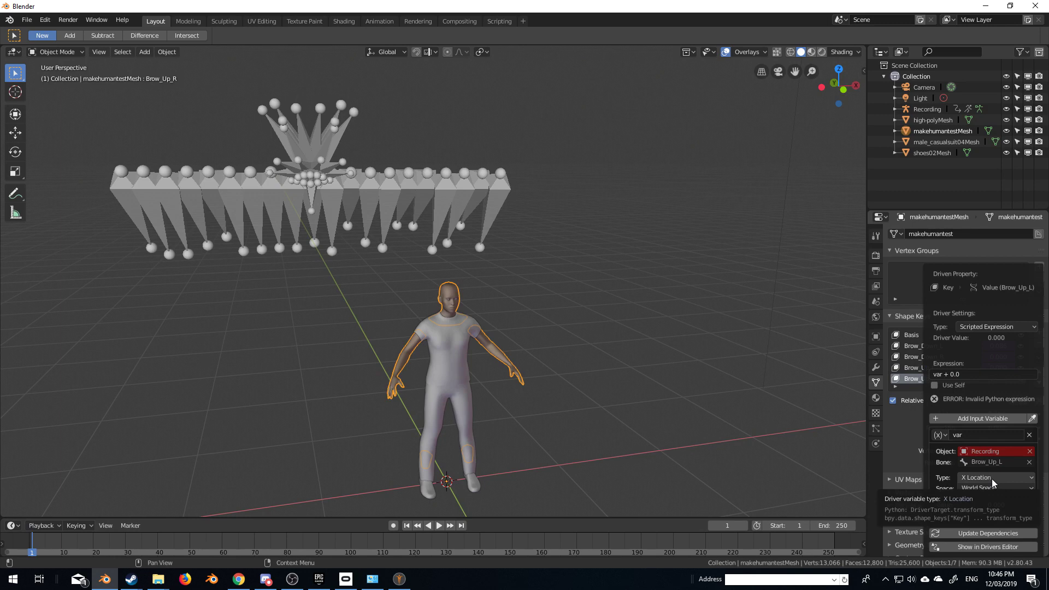
left_click(993, 483)
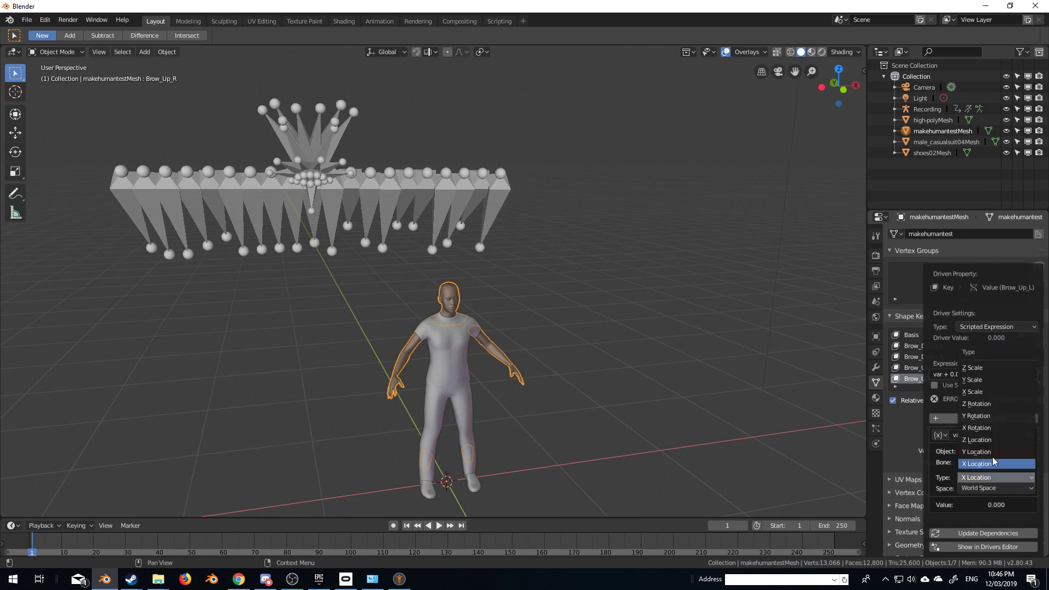
left_click(990, 428)
left_click(1004, 488)
left_click(1000, 450)
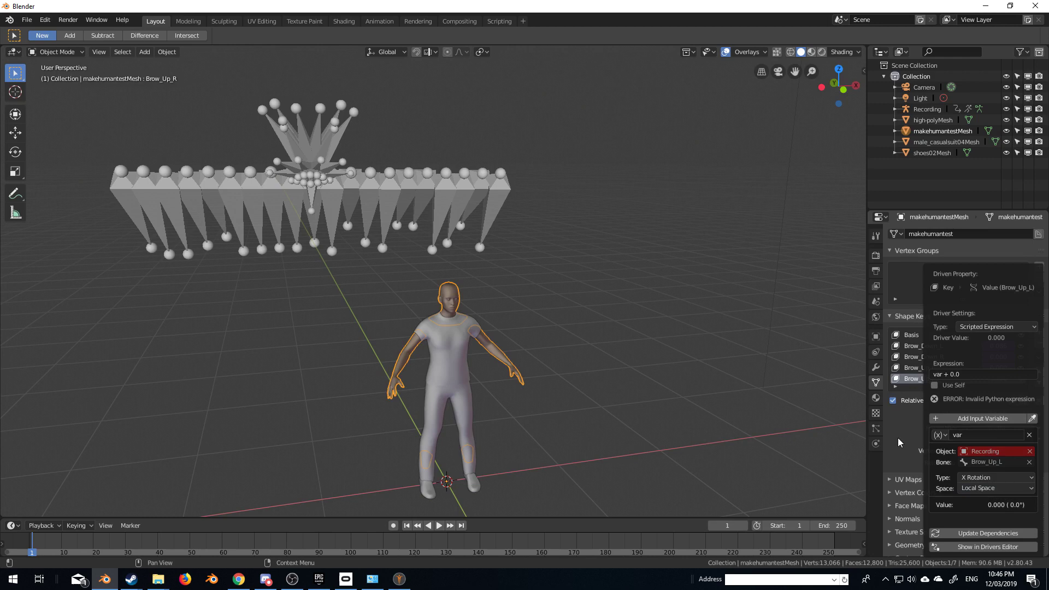
left_click(901, 444)
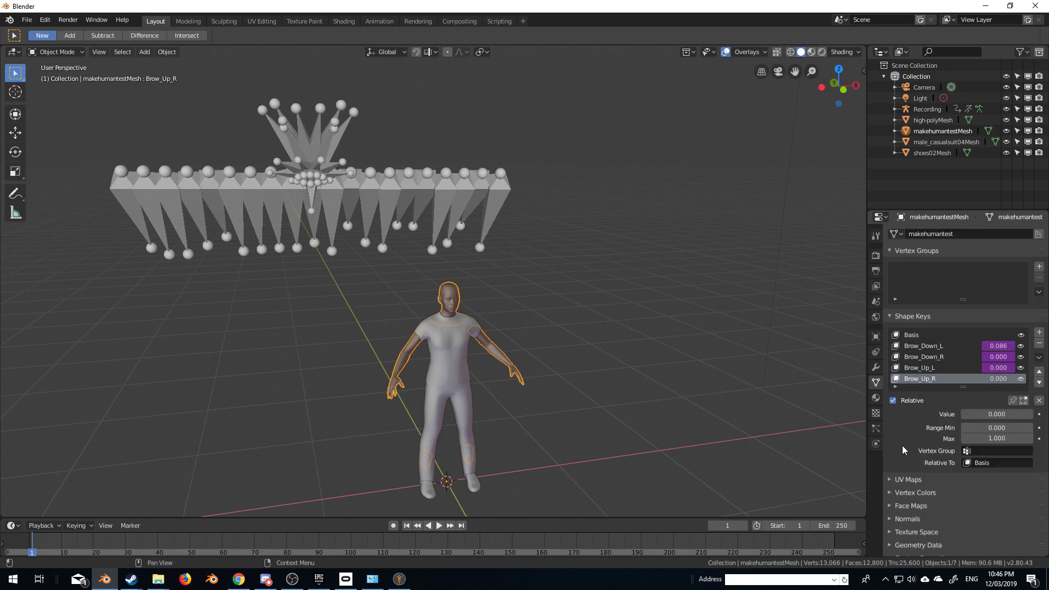
- Drive Brow_Up_R from the Recording Brow_Up_R bone's X rotation in local space
right_click(997, 381)
left_click(961, 405)
left_click(1003, 461)
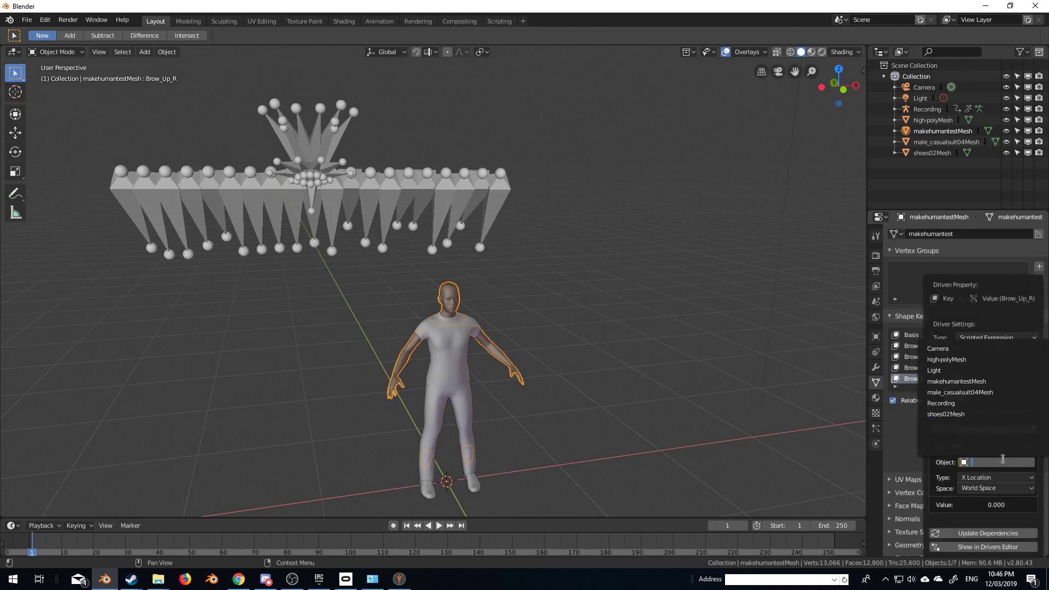
left_click(977, 403)
left_click(991, 462)
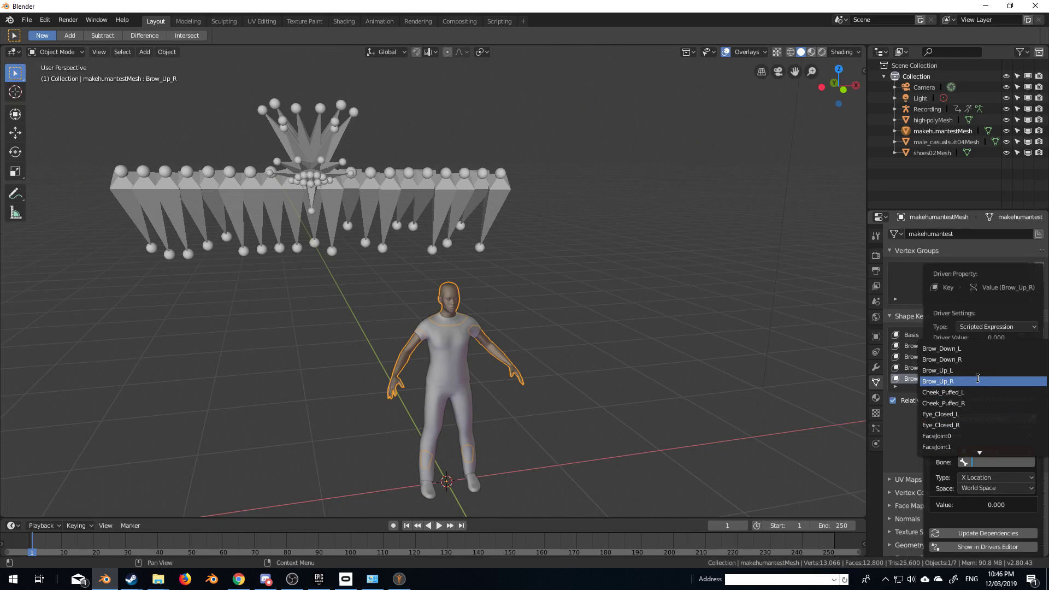
left_click(977, 381)
left_click(988, 477)
left_click(989, 442)
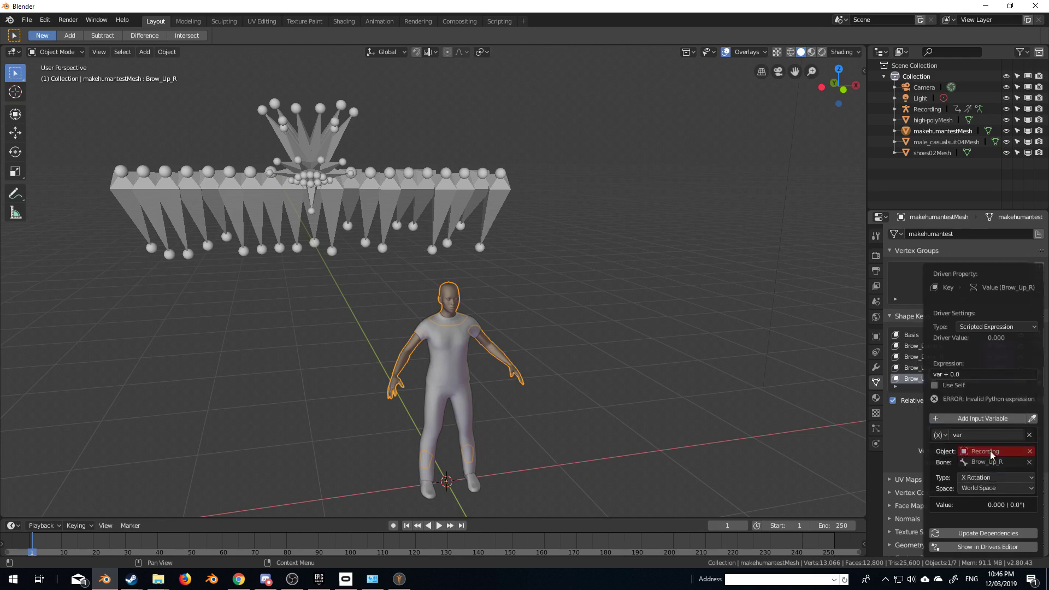
left_click(991, 487)
- View the head from the side and play the Recording animation, stopping at frame 226
left_click(991, 448)
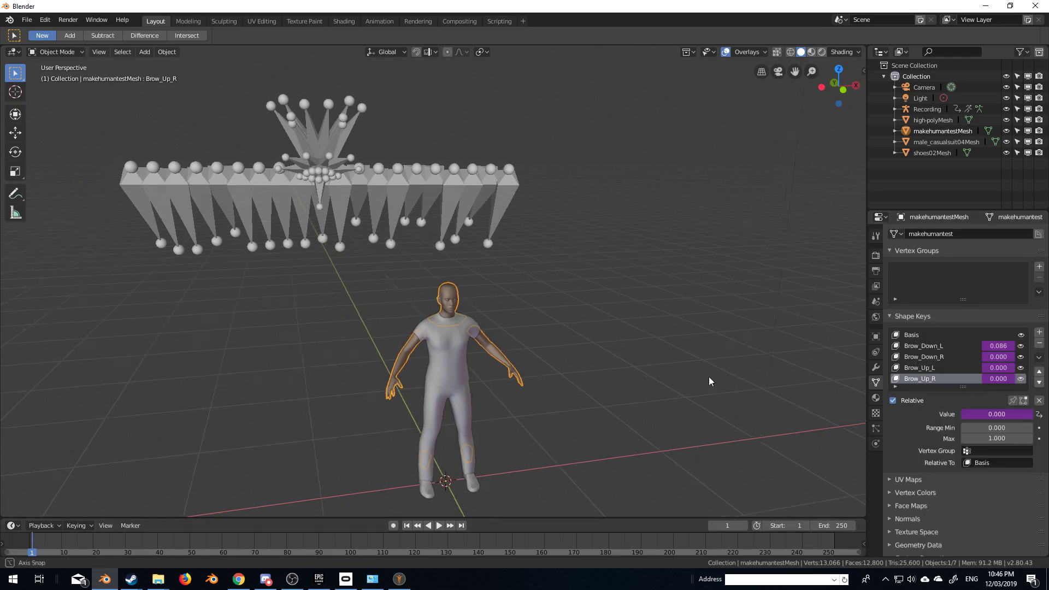
scroll(687, 376, "up", 6)
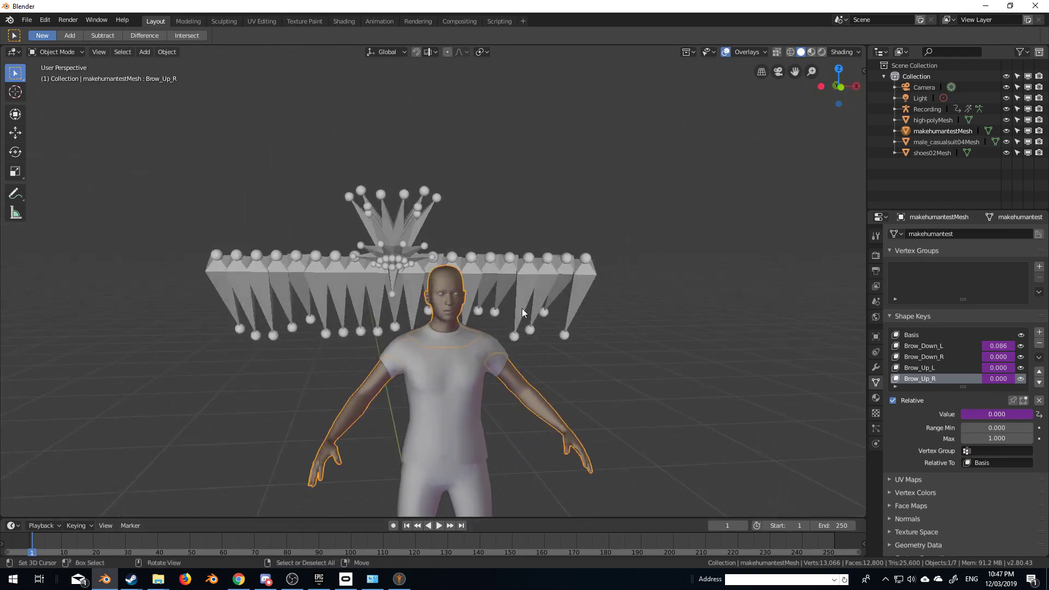
scroll(485, 345, "up", 5)
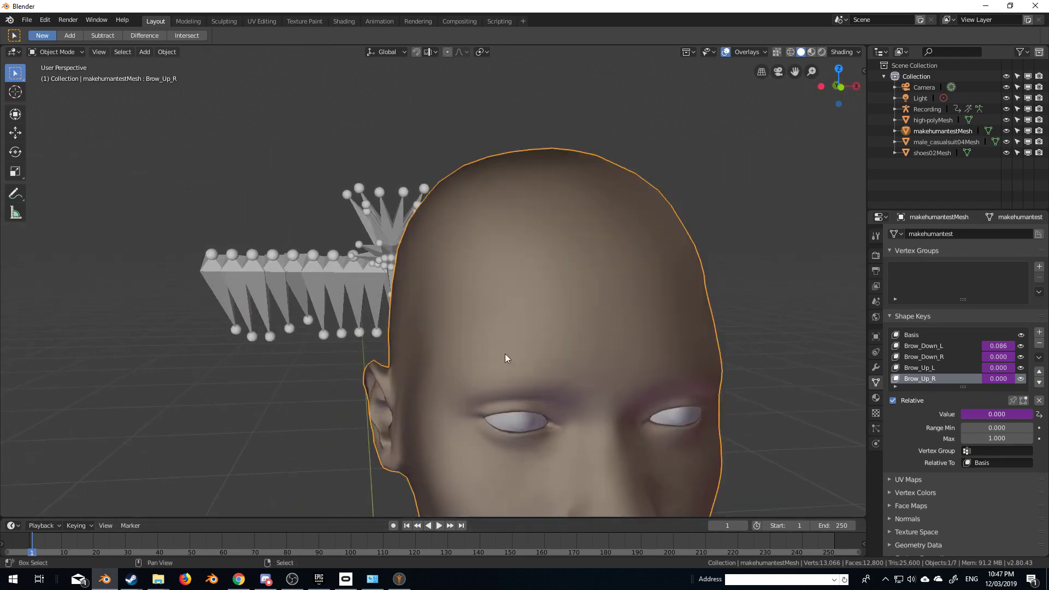
middle_click_drag(511, 323, 449, 309)
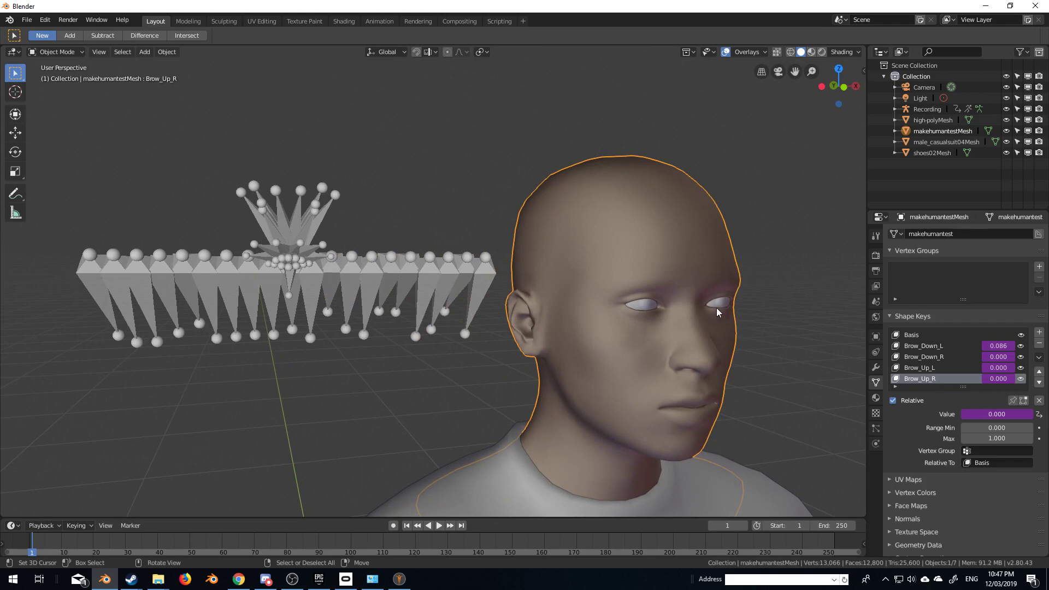
key("space")
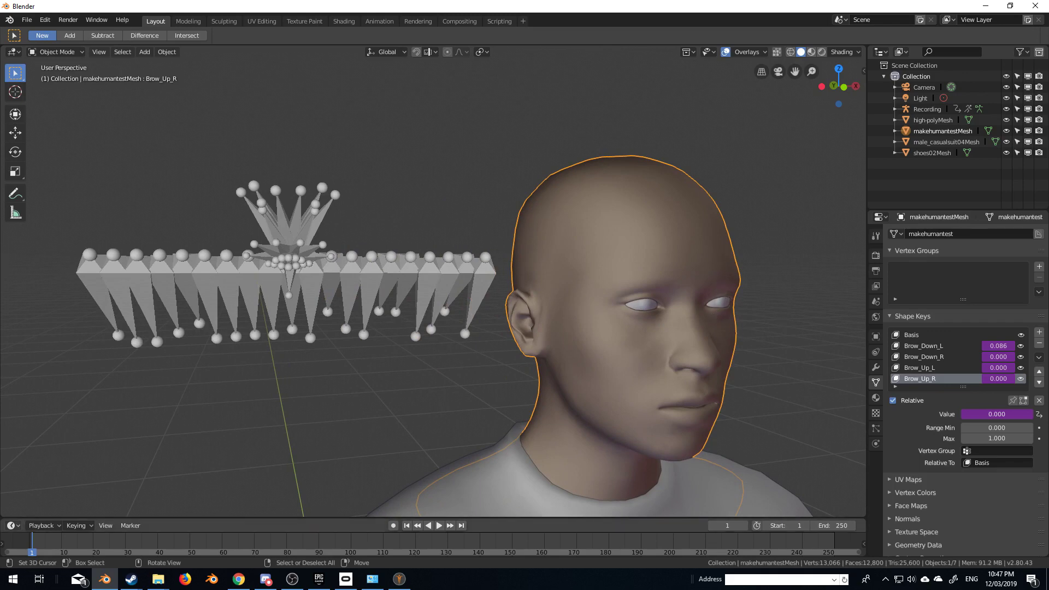
left_click_drag(167, 552, 757, 541)
key("space")
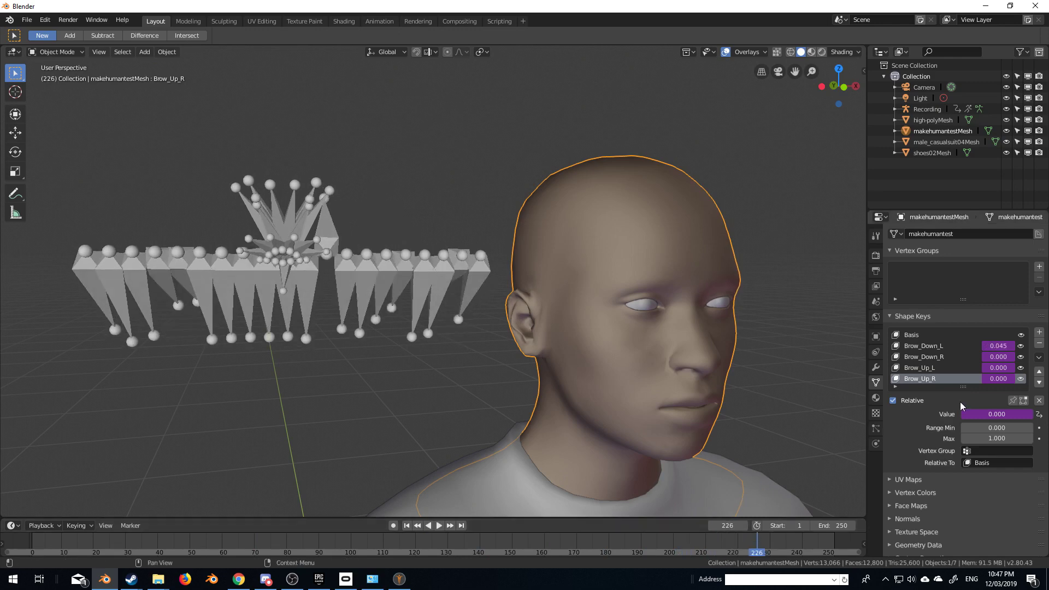
- Inspect the drivers of Brow_Down_L, Brow_Down_R, Brow_Up_L and Brow_Up_R to confirm their bone links
right_click(1001, 352)
key("Escape")
right_click(998, 351)
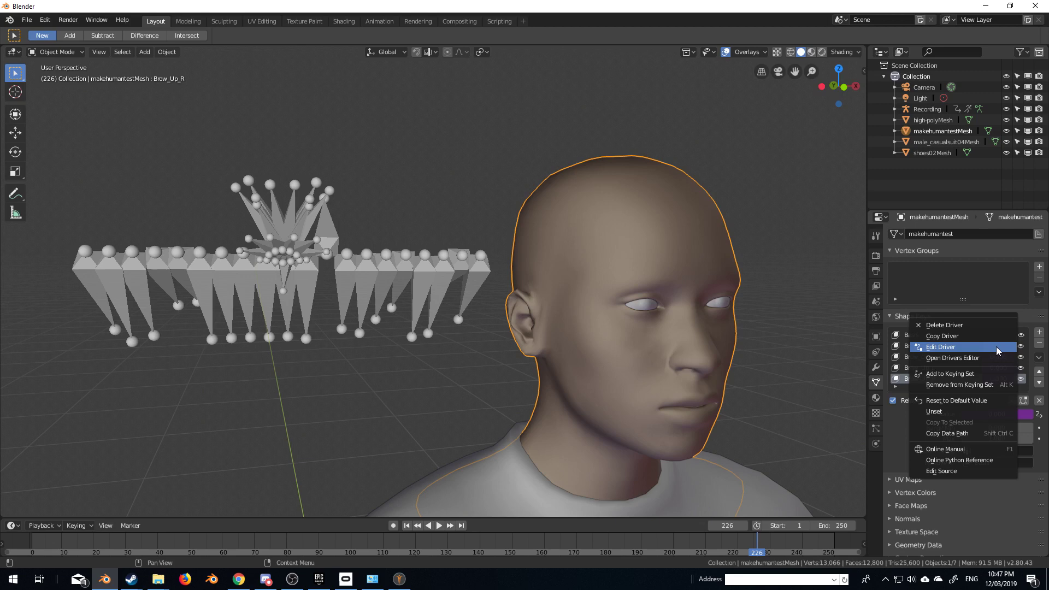
left_click(998, 351)
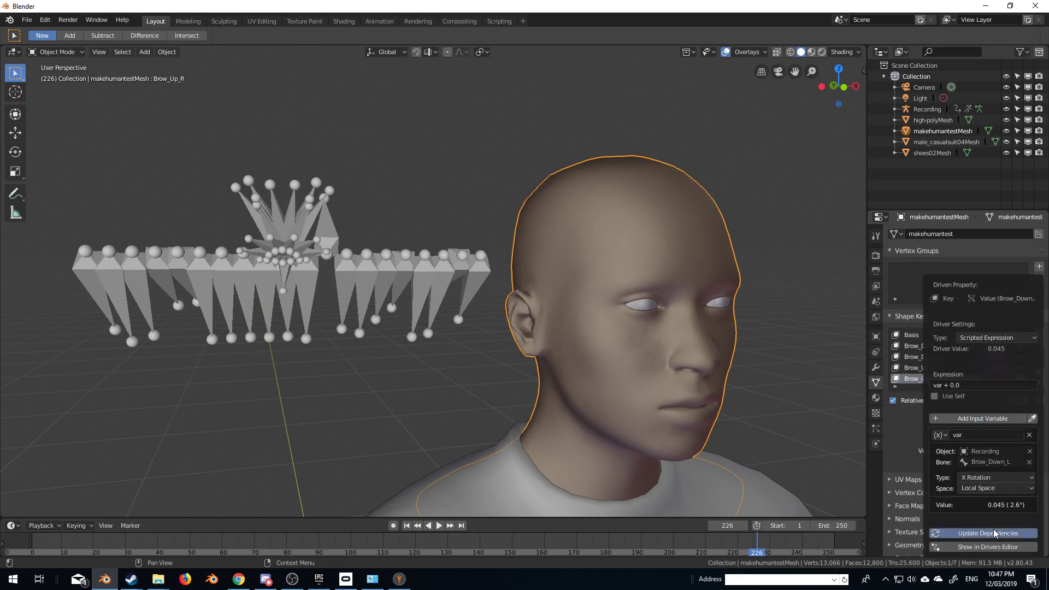
right_click(1007, 360)
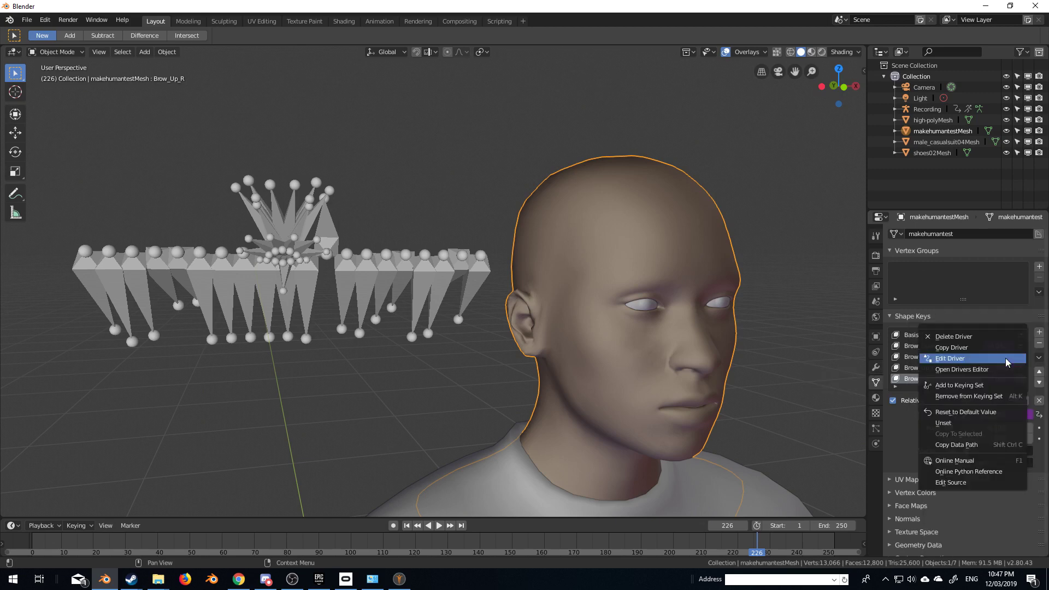
left_click(1007, 361)
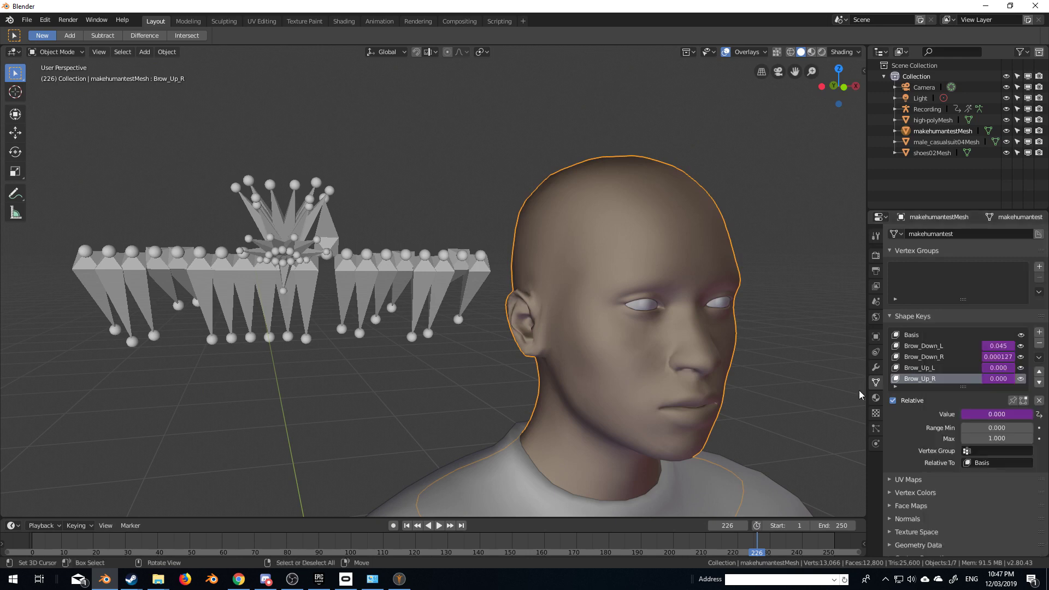
right_click(986, 378)
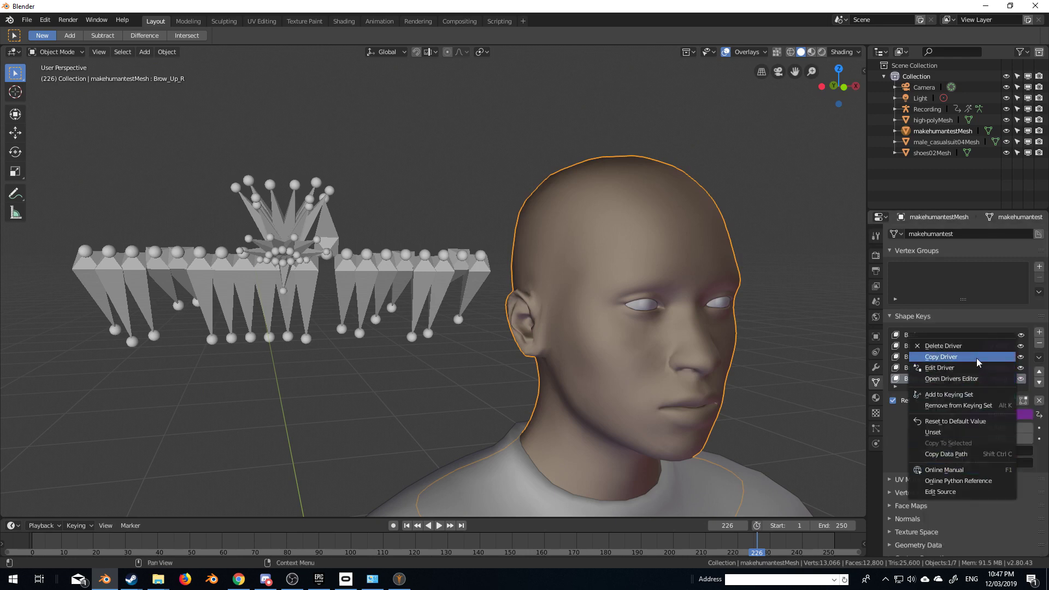
left_click(977, 370)
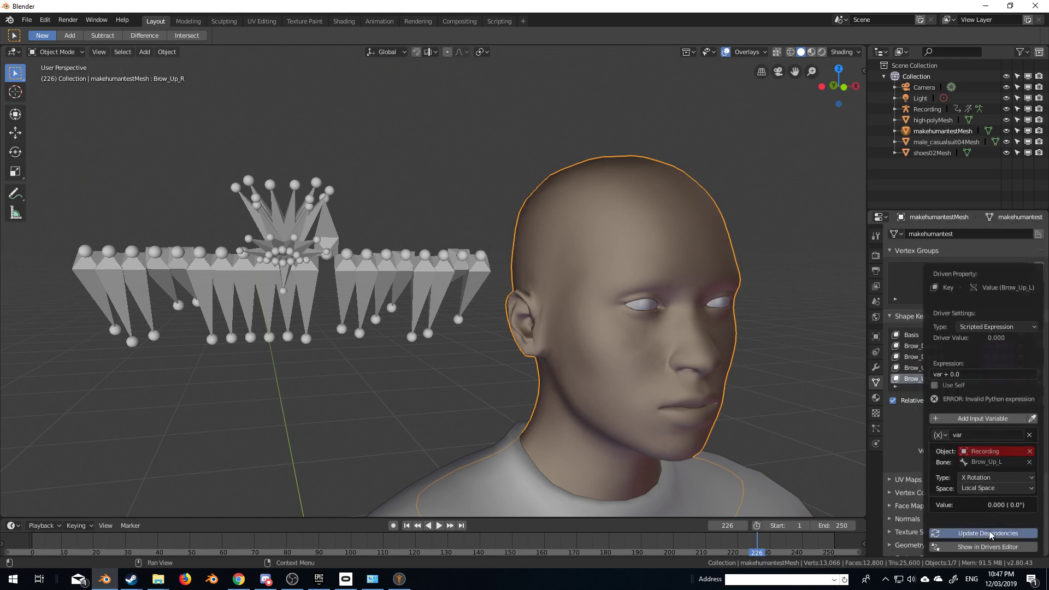
right_click(986, 379)
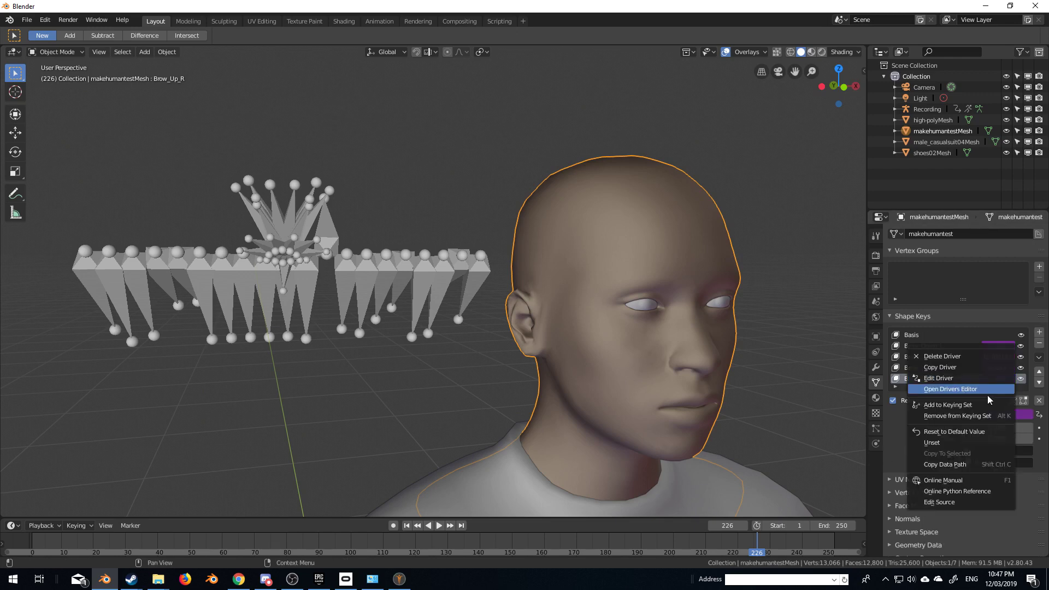
left_click(961, 378)
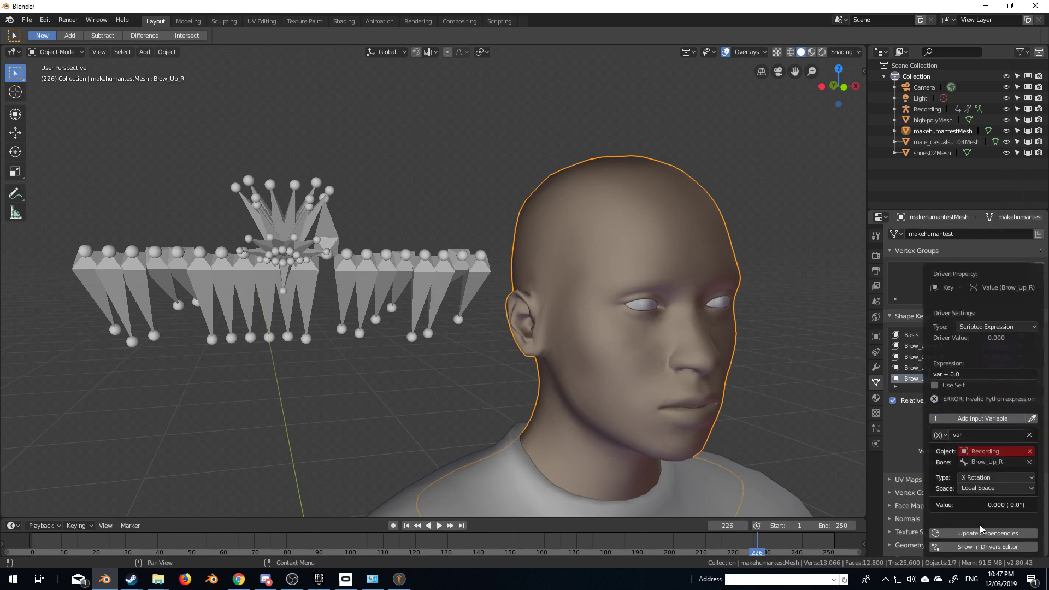
- Replay the animation from near the start and stop at frame 164
left_click(45, 545)
key("space")
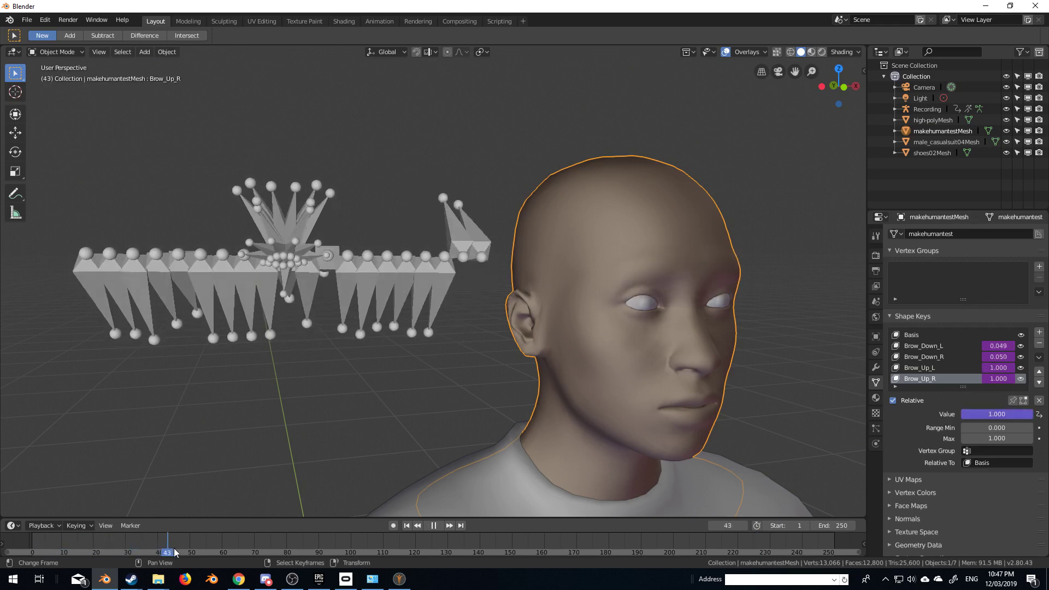
left_click_drag(234, 550, 541, 550)
key("space")
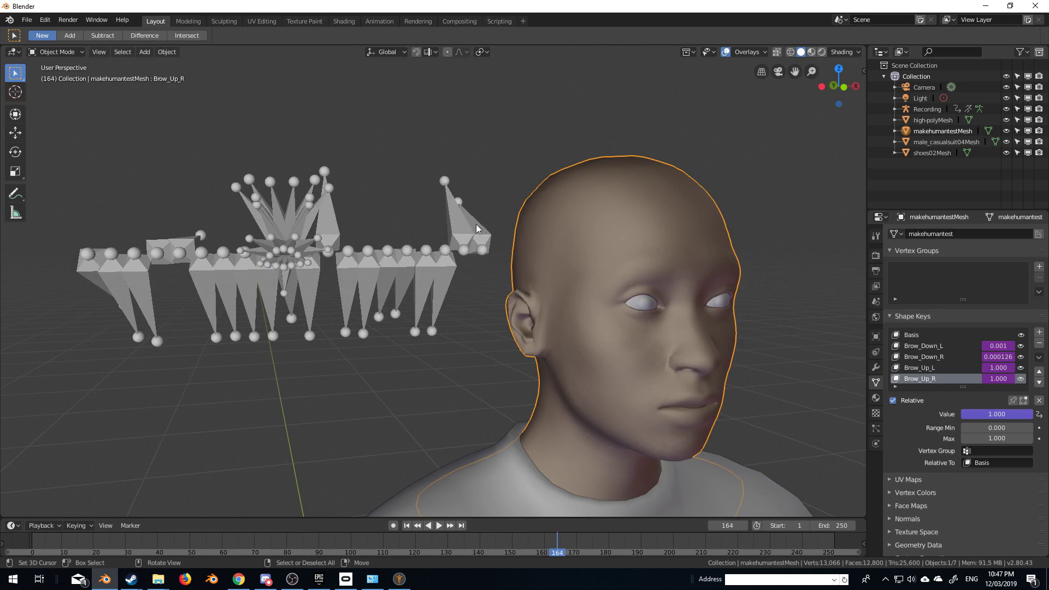
- Pick out the four brow bones in Pose Mode, then return to Object Mode with the head selected
left_click(464, 229)
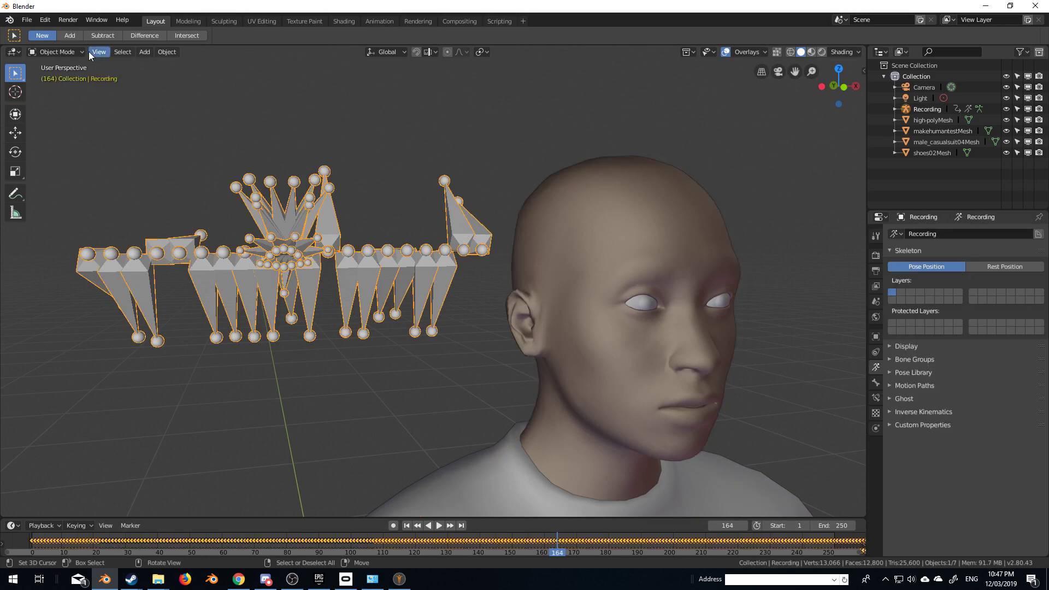
left_click(60, 51)
left_click(60, 89)
left_click(473, 239)
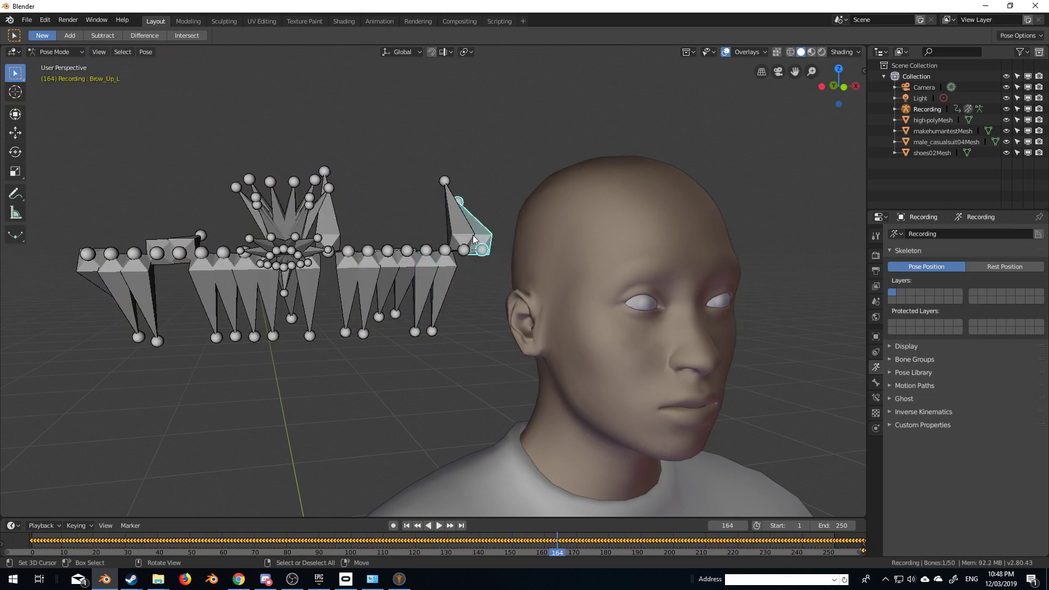
left_click(427, 295)
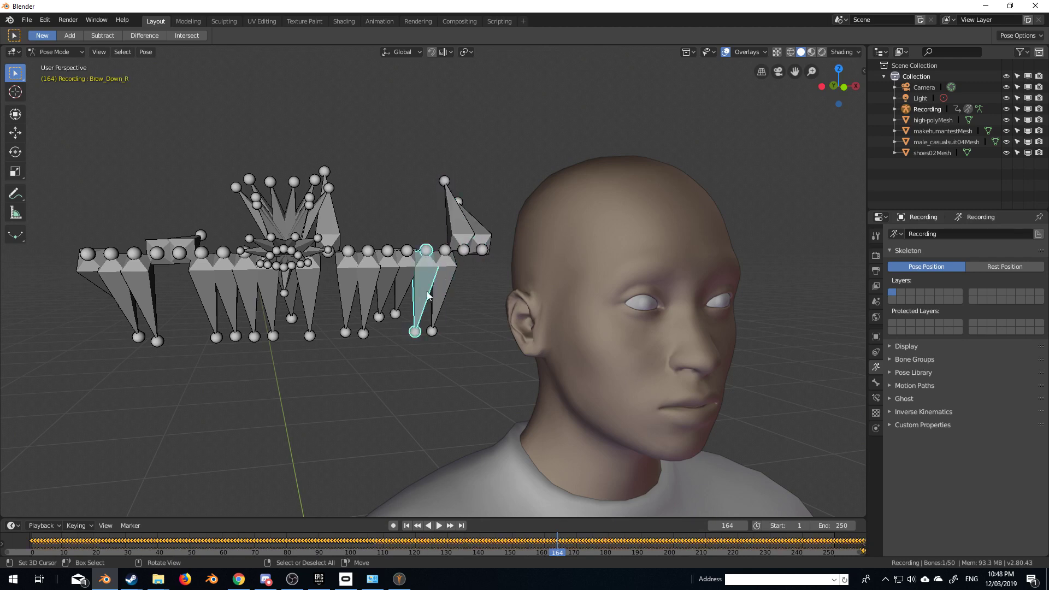
left_click(441, 302)
left_click(462, 240)
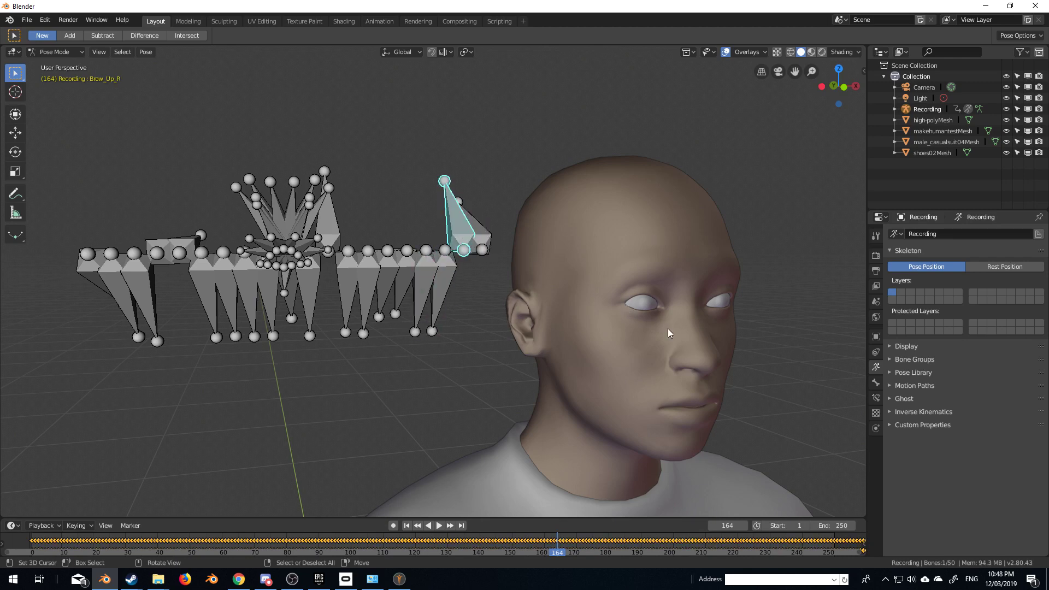
left_click(55, 51)
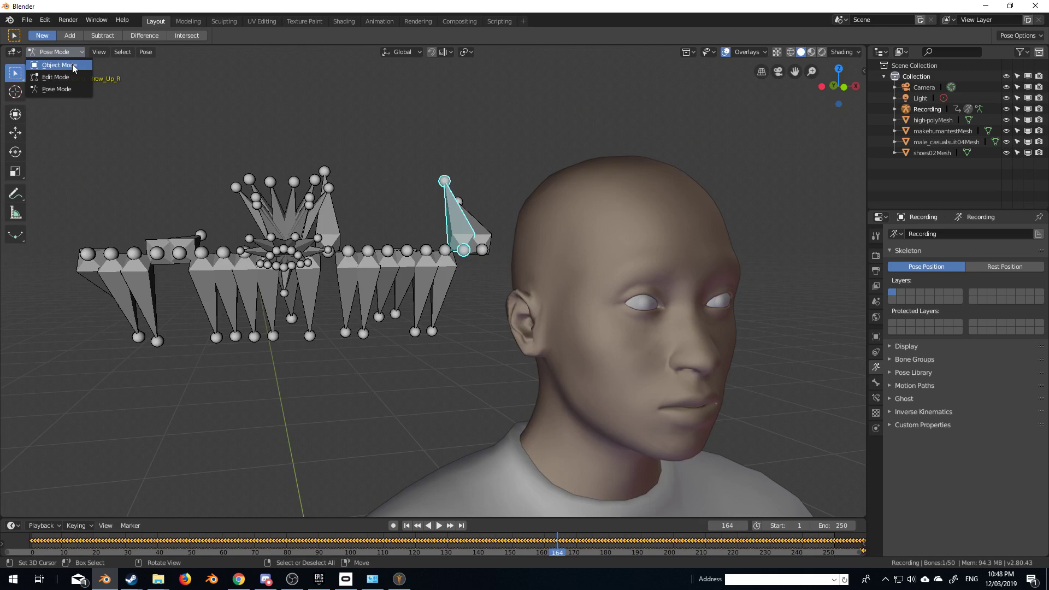
left_click(72, 64)
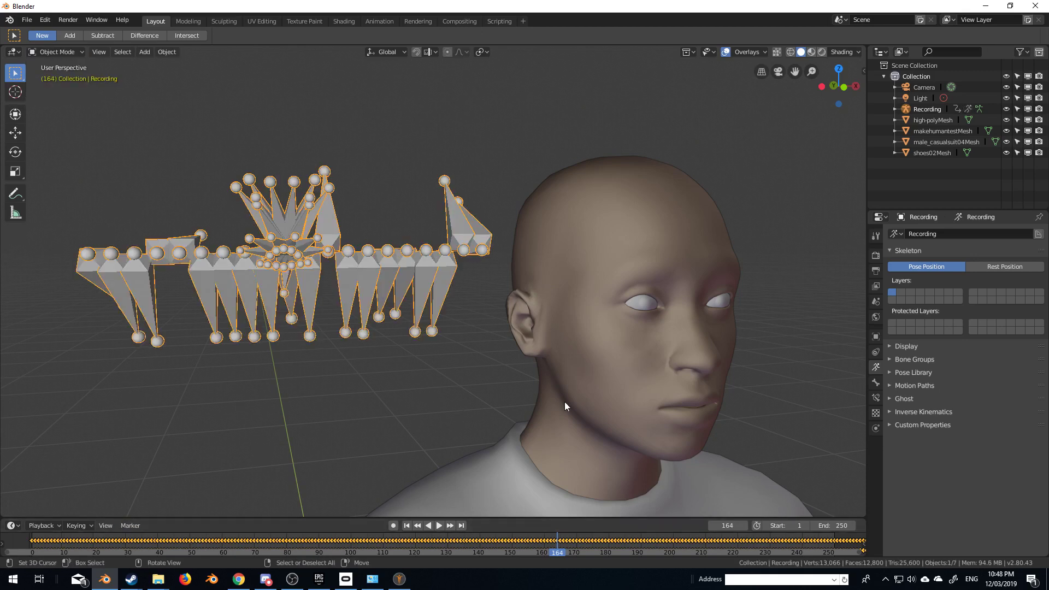
left_click(614, 336)
- Replay the animation from near frame 18 and stop at frame 118
left_click(86, 544)
key("space")
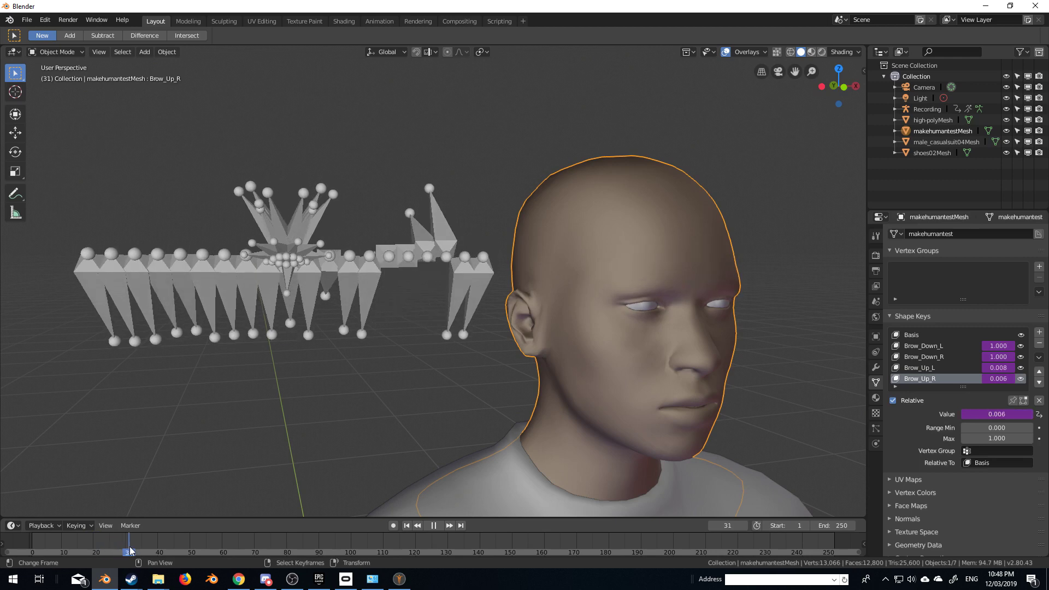
left_click_drag(145, 553, 409, 552)
key("space")
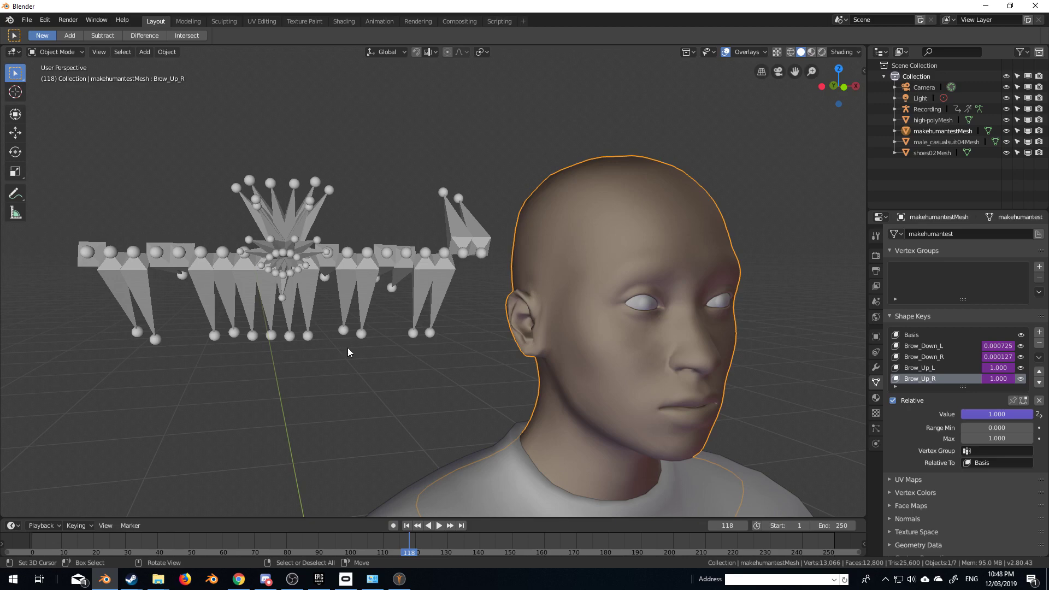
- Select the Recording armature and toggle it into and back out of Edit Mode
left_click(94, 250)
key("Tab")
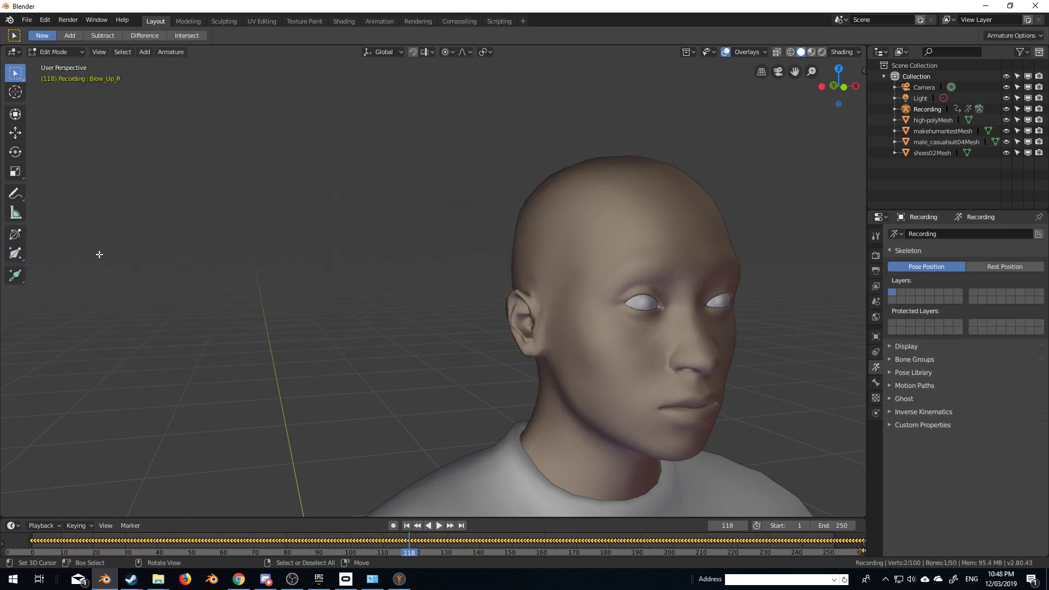
key("Tab")
left_click(80, 54)
- Put the armature in Pose Mode and select the jaw, Frown_R, Smile_R and lip bones
left_click(65, 91)
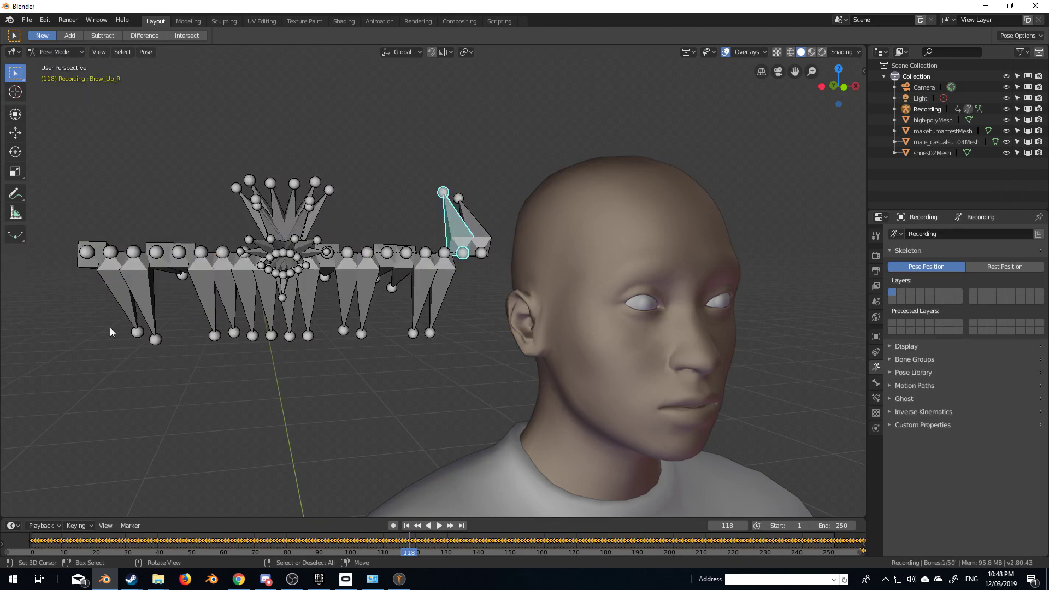
left_click(87, 253)
left_click(120, 288)
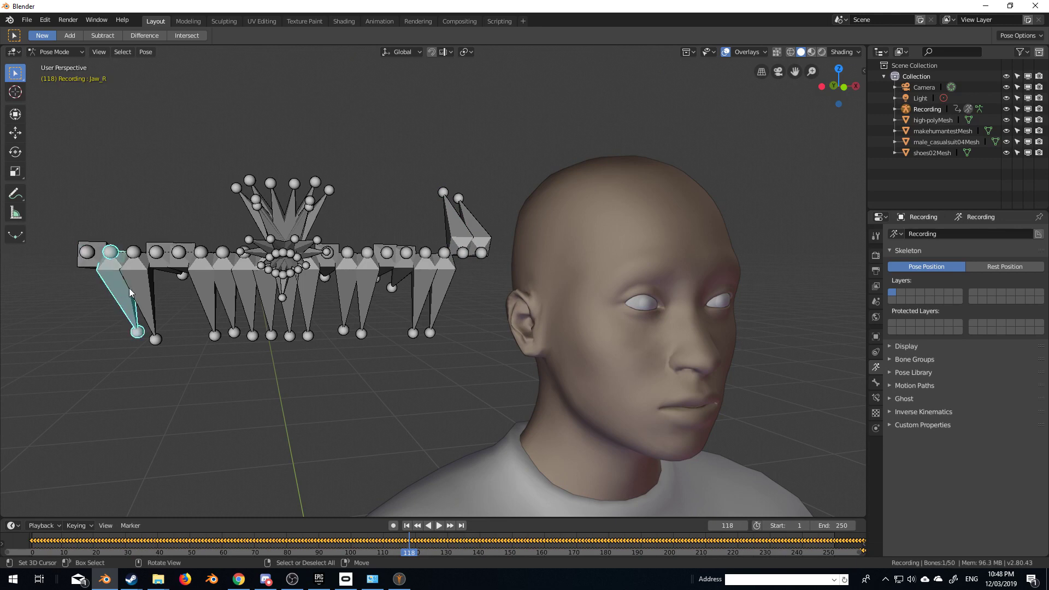
left_click(149, 285)
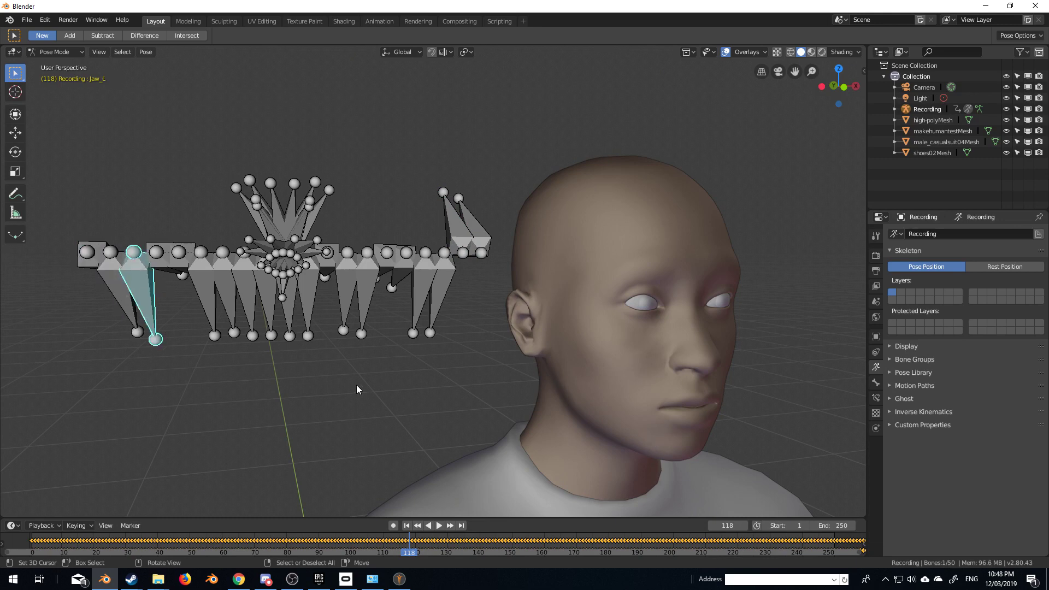
left_click(158, 257)
left_click(194, 286)
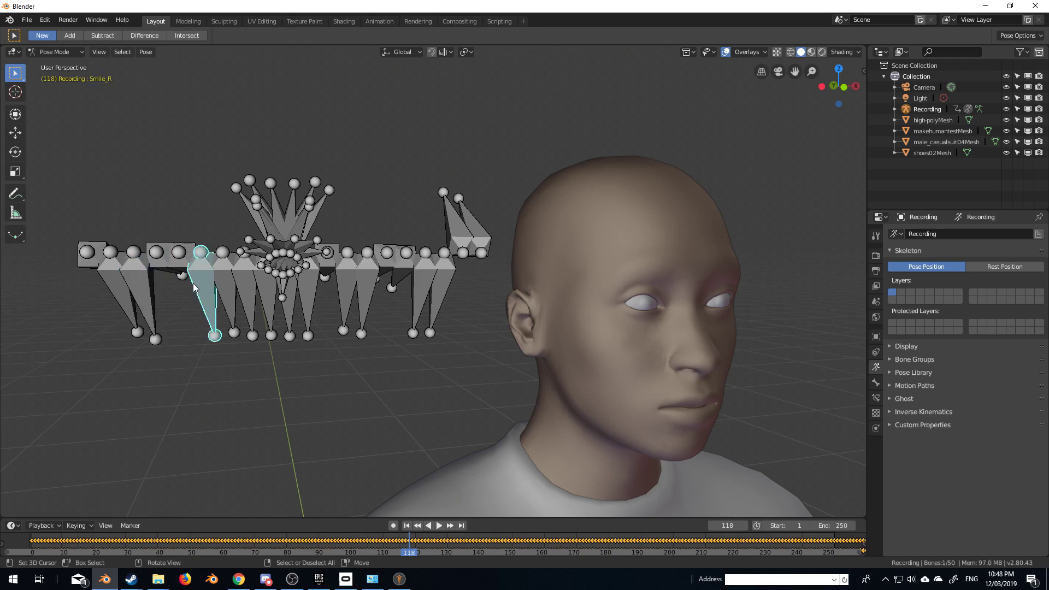
left_click(228, 295)
left_click(246, 295)
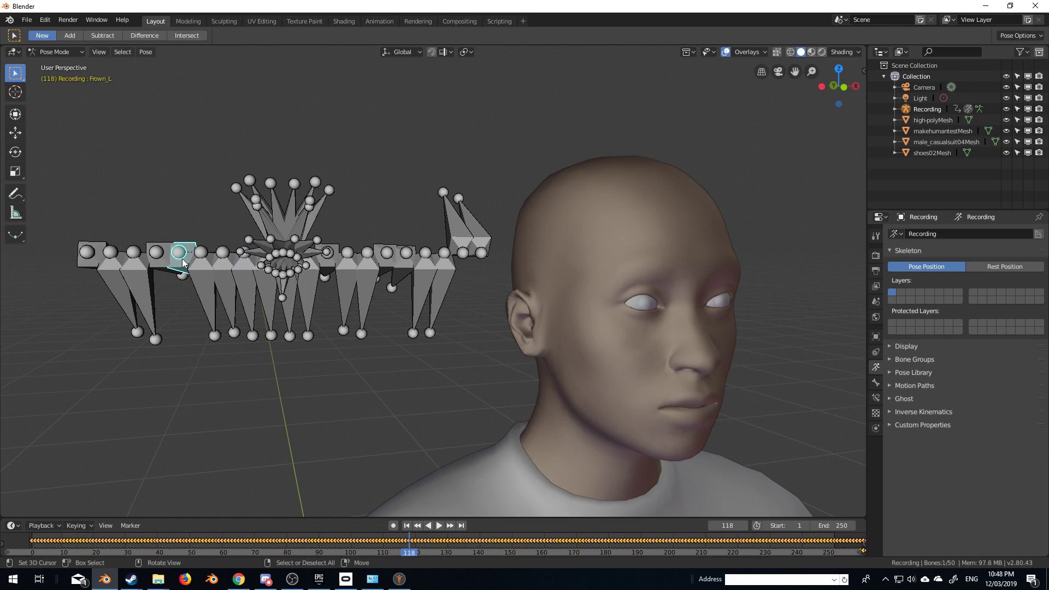
- Go through the lower lip bones, Smile_L and Lip_Lower_Down_L, then orbit toward the face
left_click(204, 298)
left_click(230, 299)
left_click(247, 298)
left_click(261, 307)
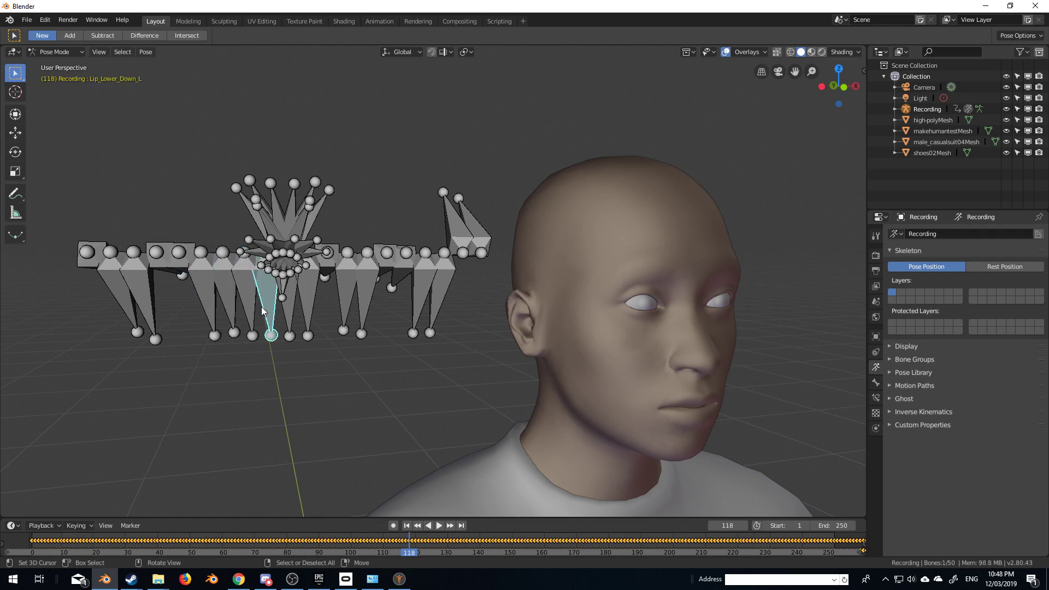
left_click(232, 305)
left_click(267, 306)
middle_click_drag(681, 414, 634, 378)
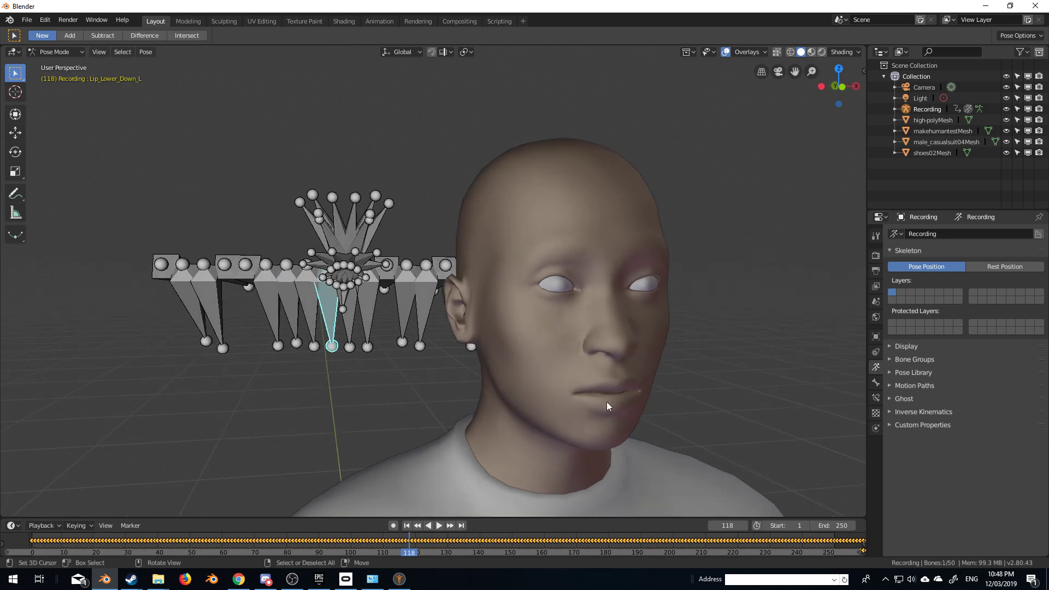
key("Tab")
key("Tab")
key("Tab")
key("Tab")
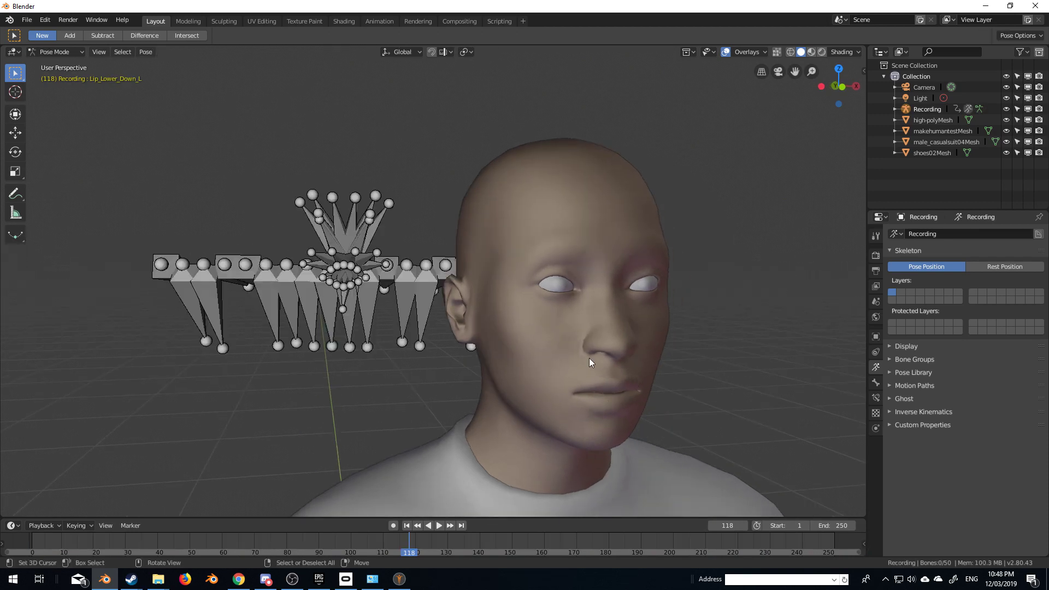
left_click(59, 52)
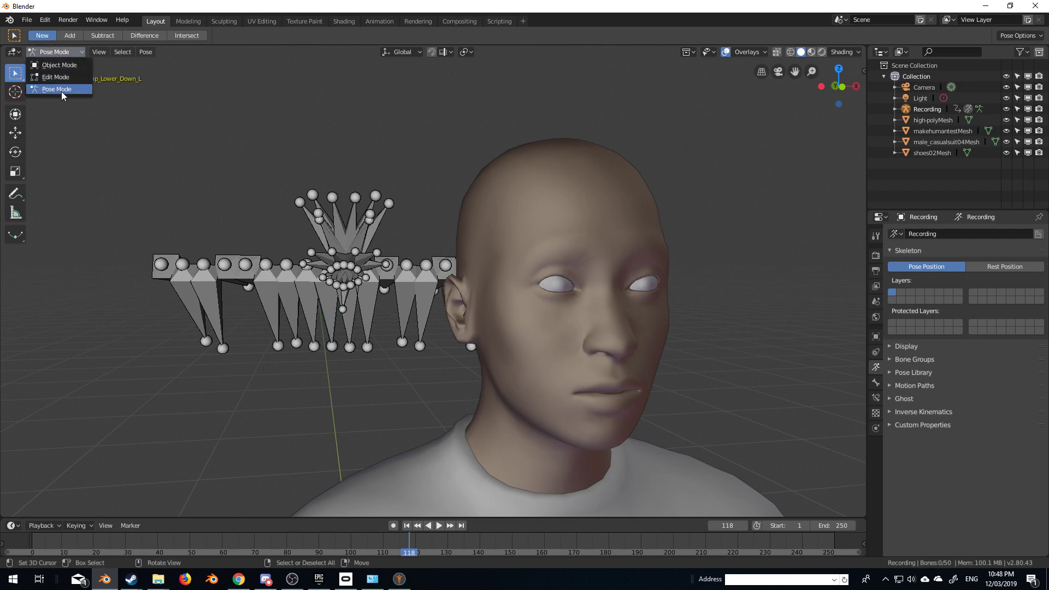
- Return the armature to Object Mode and edit the head mesh in a front view zoomed on the mouth
left_click(60, 66)
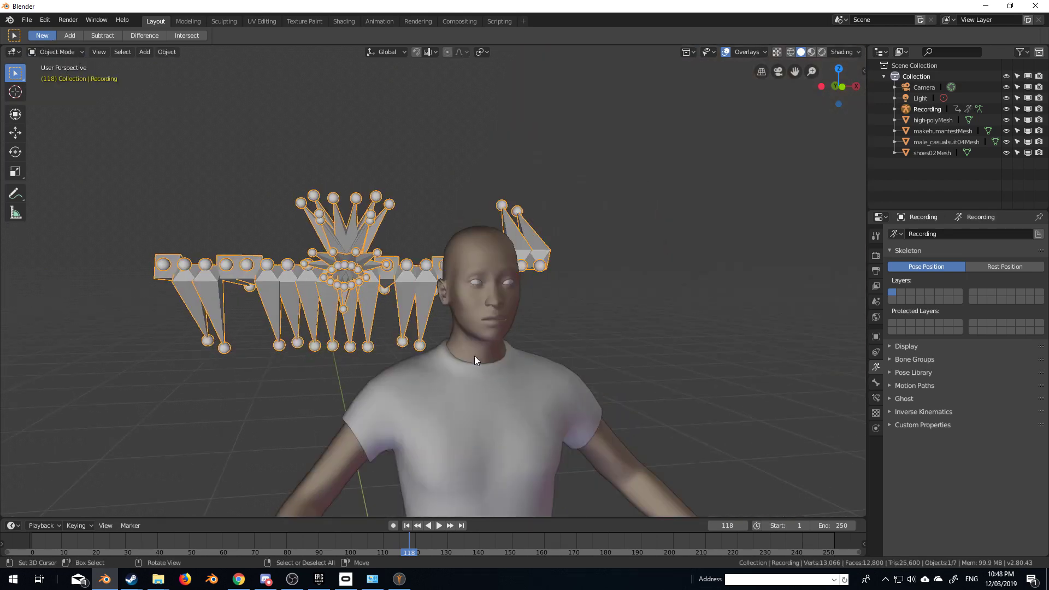
left_click(490, 336)
key("Tab")
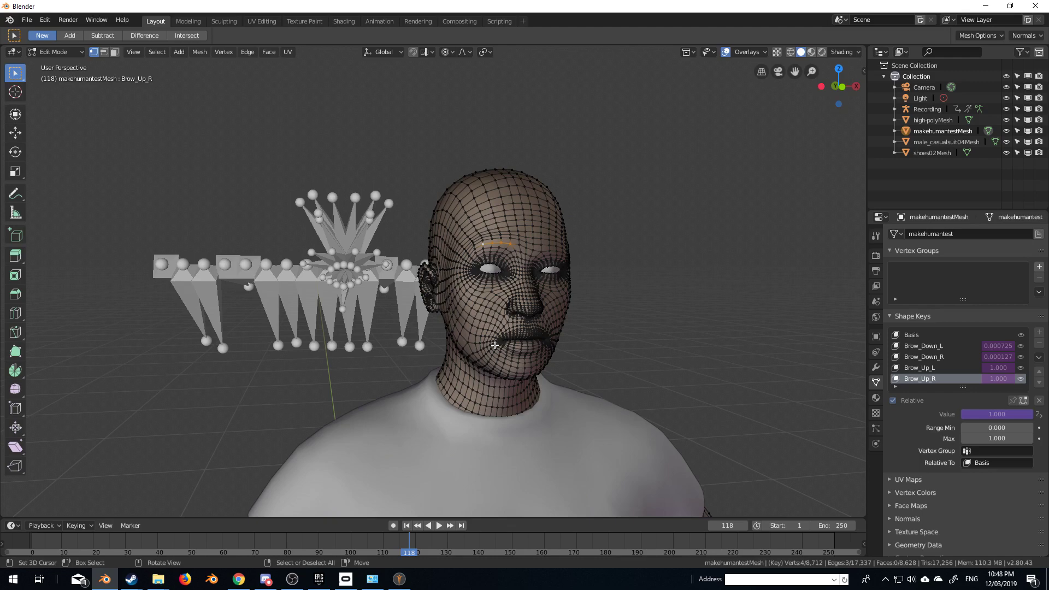
key("KP_3")
key("KP_1")
scroll(494, 347, "up", 3)
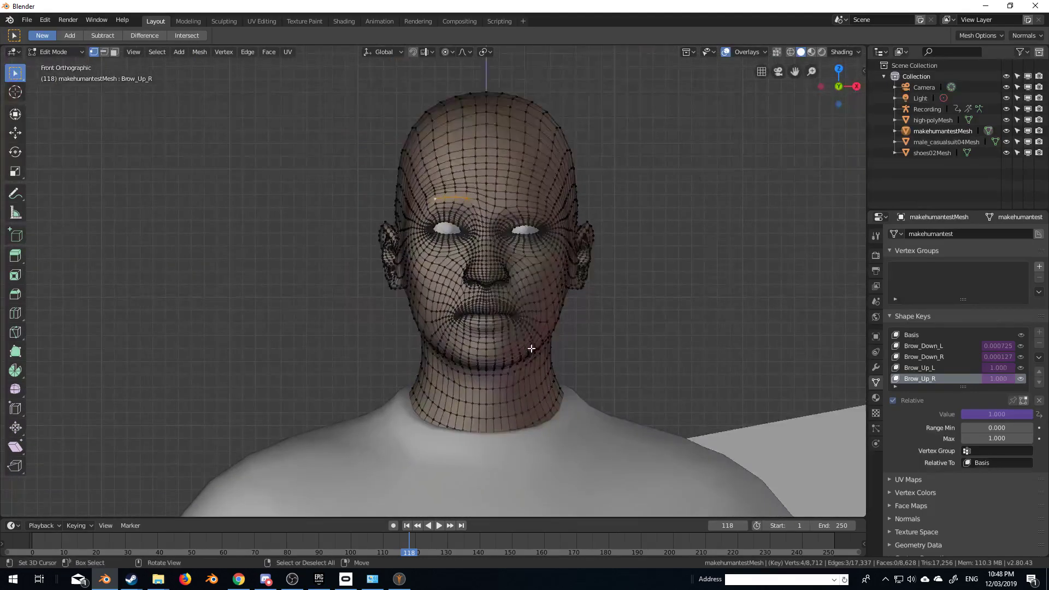
scroll(531, 348, "up", 5)
- Try proportional pulls on the mouth corner and upper lip vertices, cancelling each one
left_click(504, 384)
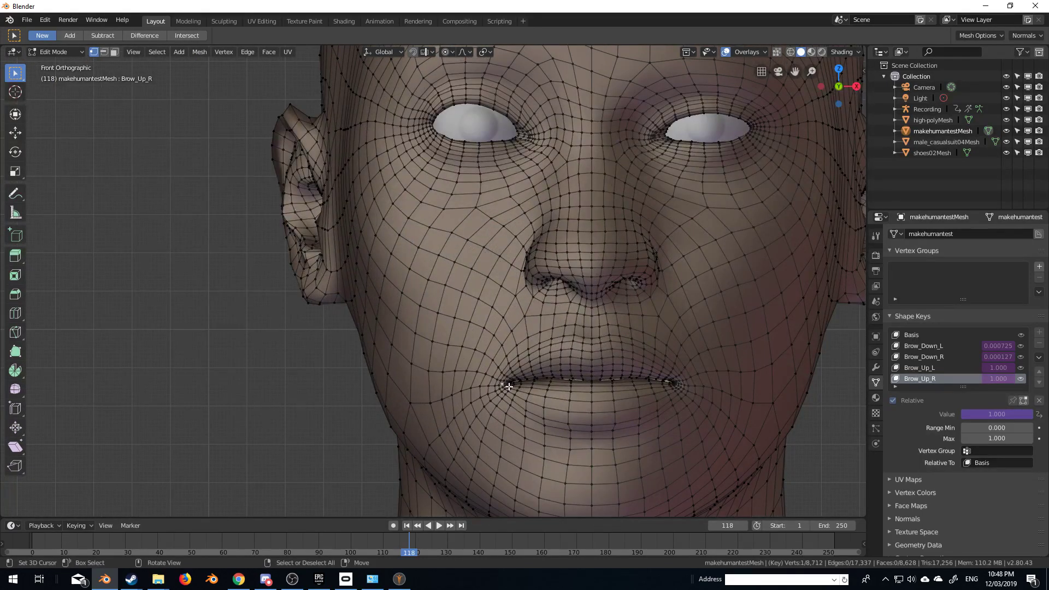
key("g")
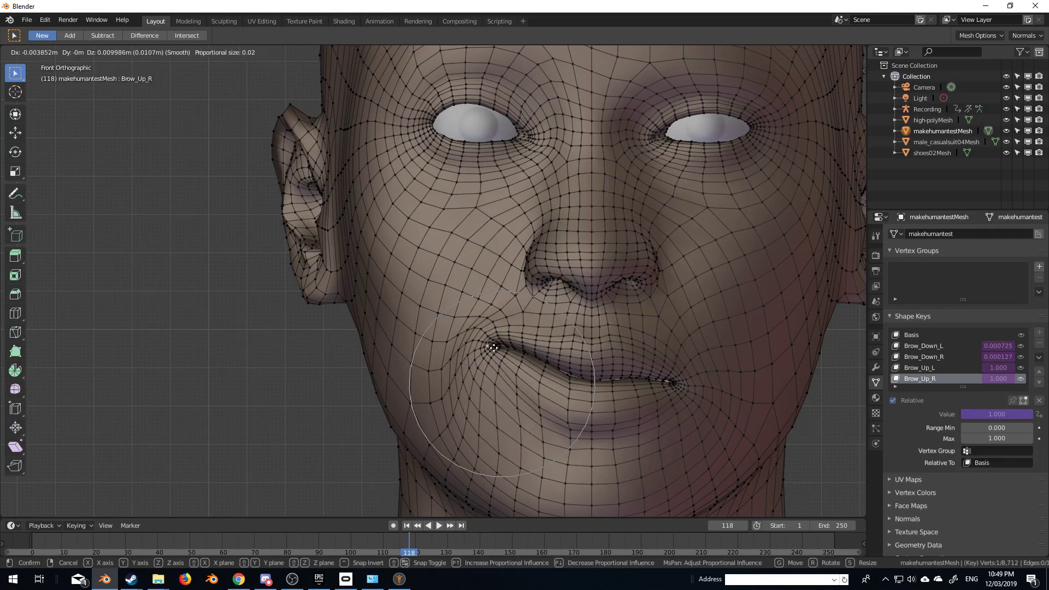
key("Escape")
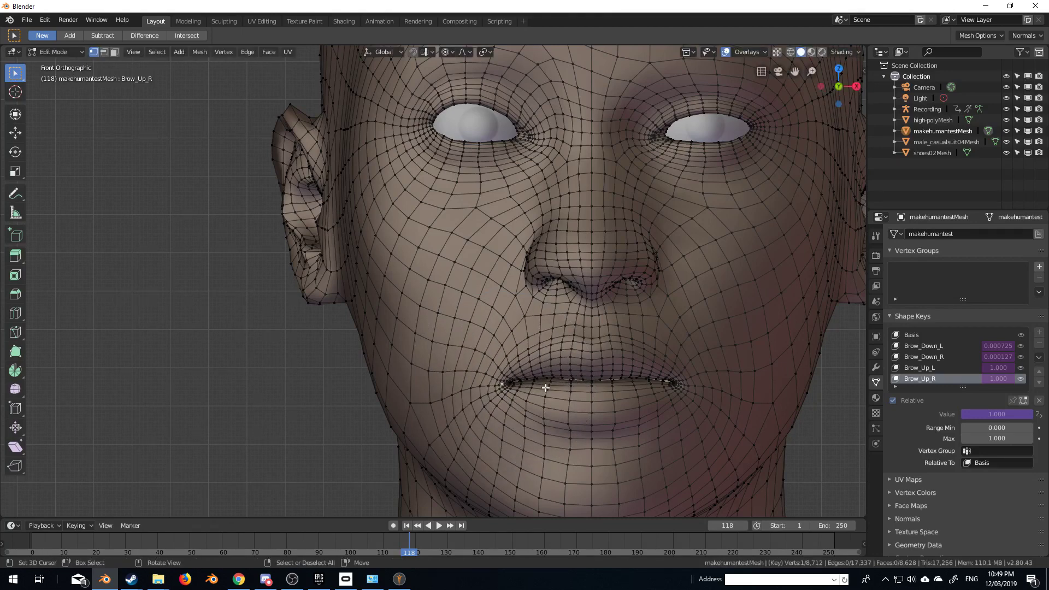
left_click(546, 388)
key("g")
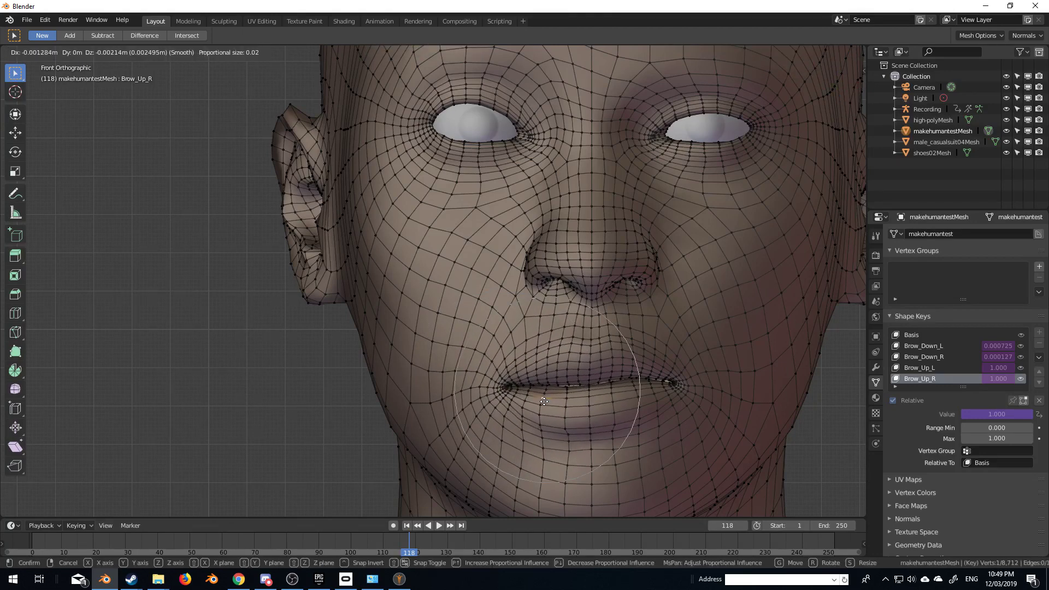
key("Escape")
key("g")
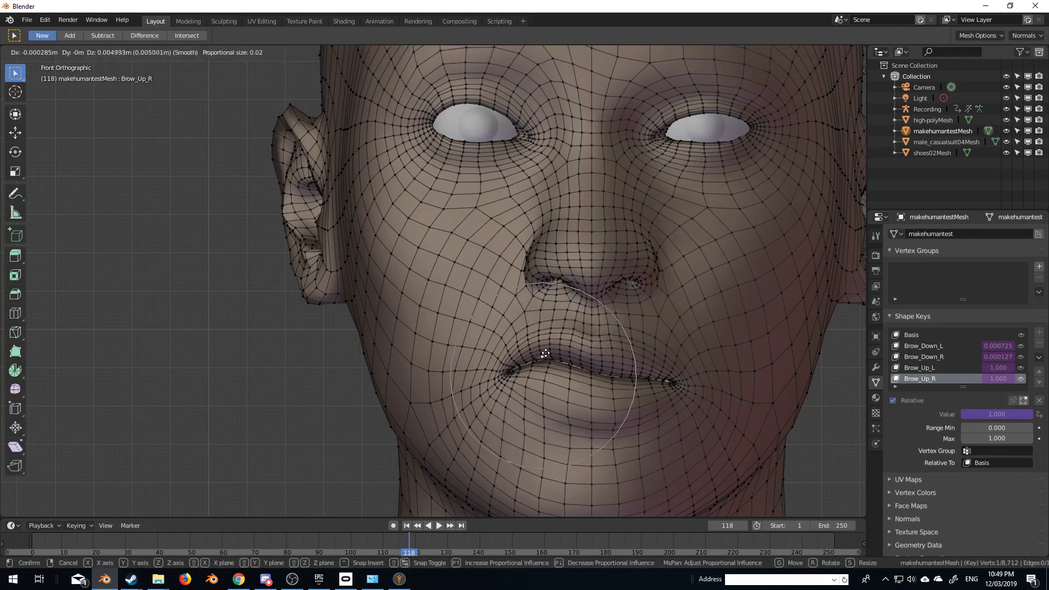
key("Escape")
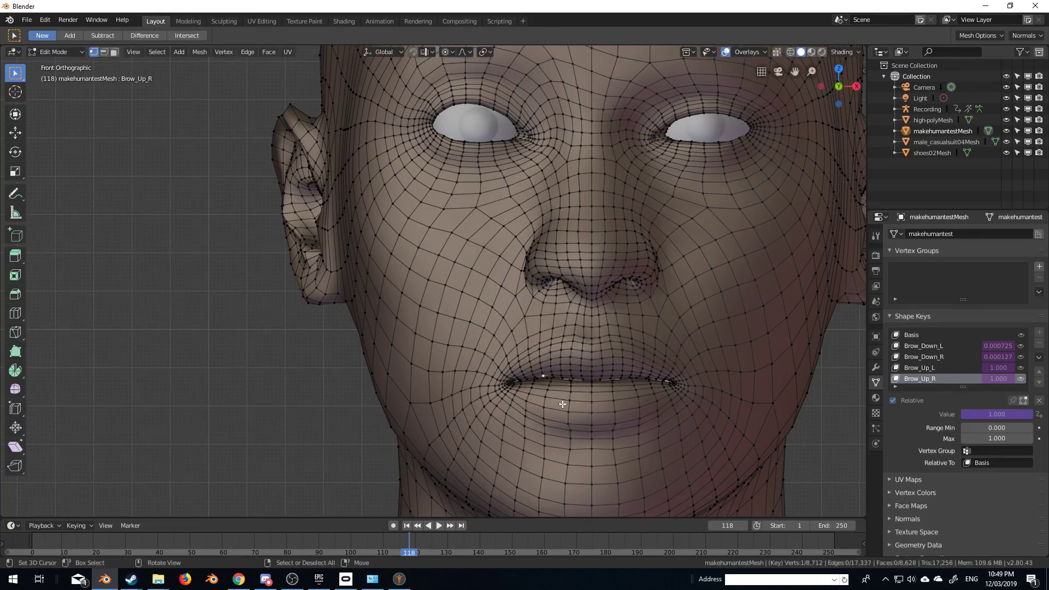
- Limit proportional editing to connected geometry
left_click(463, 55)
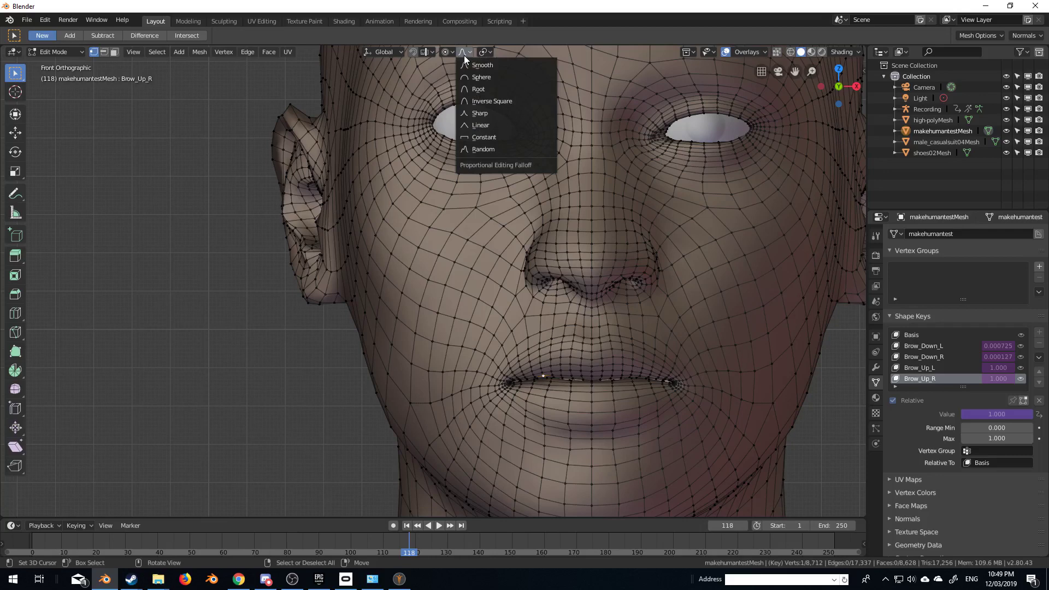
left_click(455, 51)
left_click(454, 51)
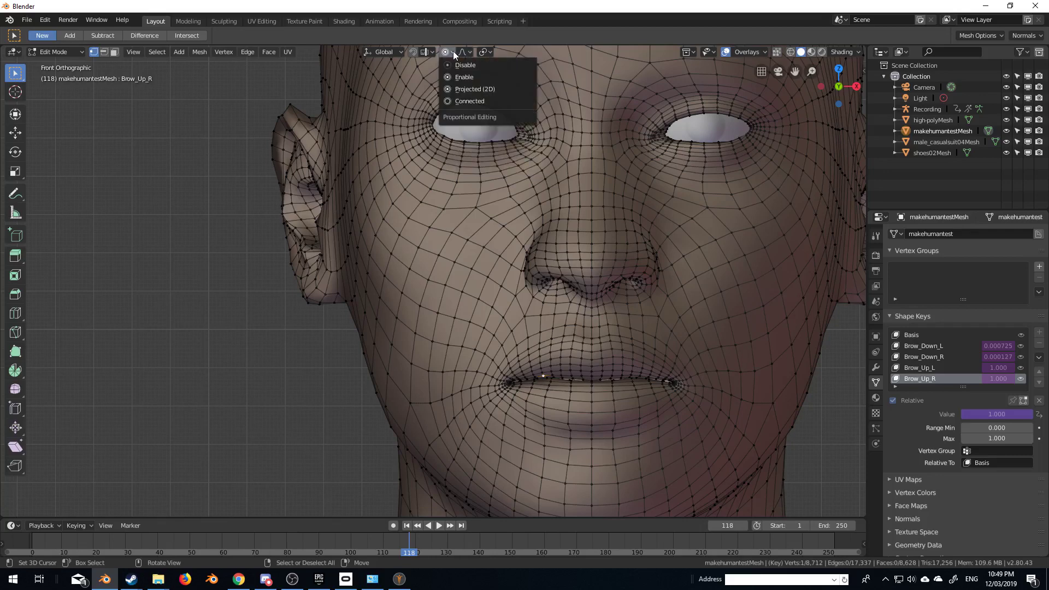
left_click(464, 100)
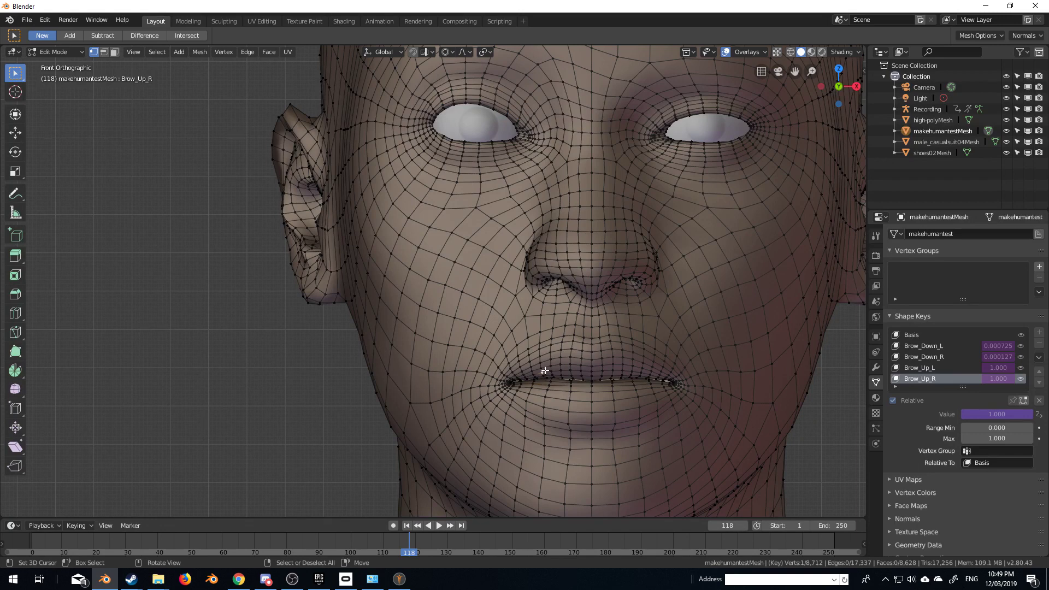
- Move the selected upper-lip vertex up into a sneer and view the head at an angle
key("g")
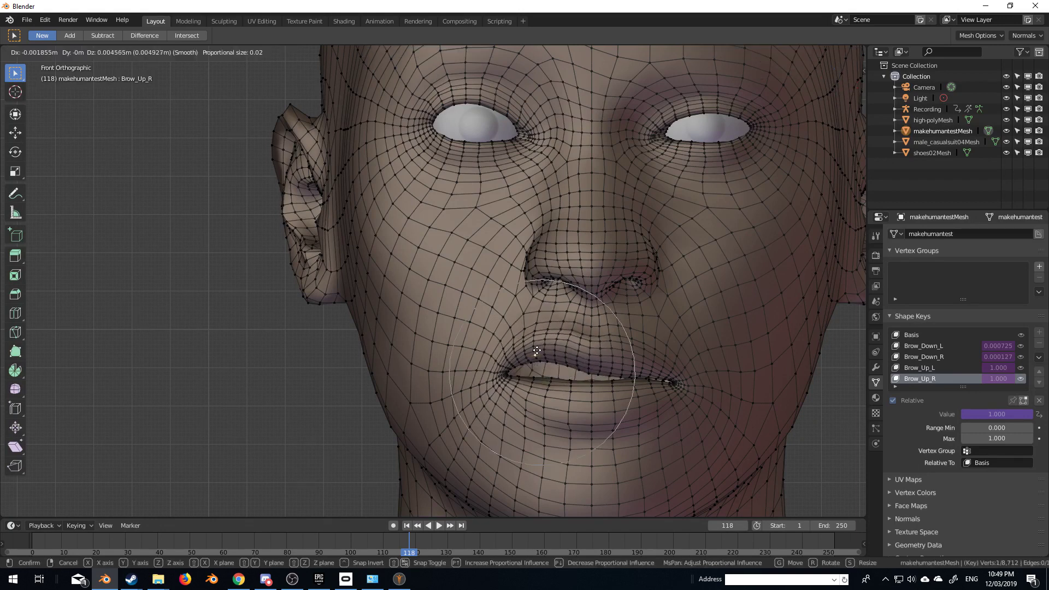
left_click(538, 343)
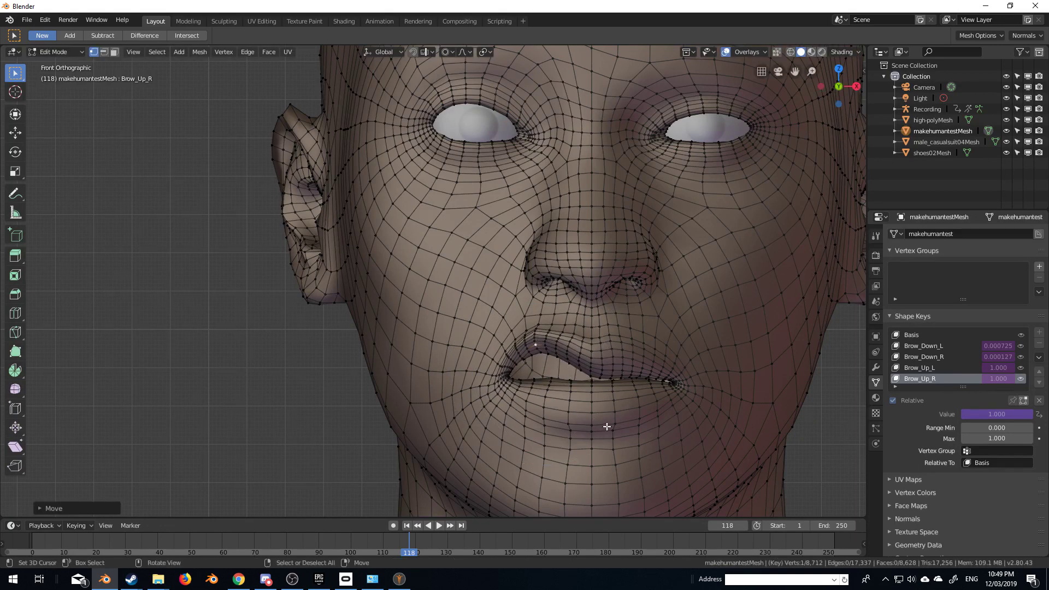
left_click(647, 347)
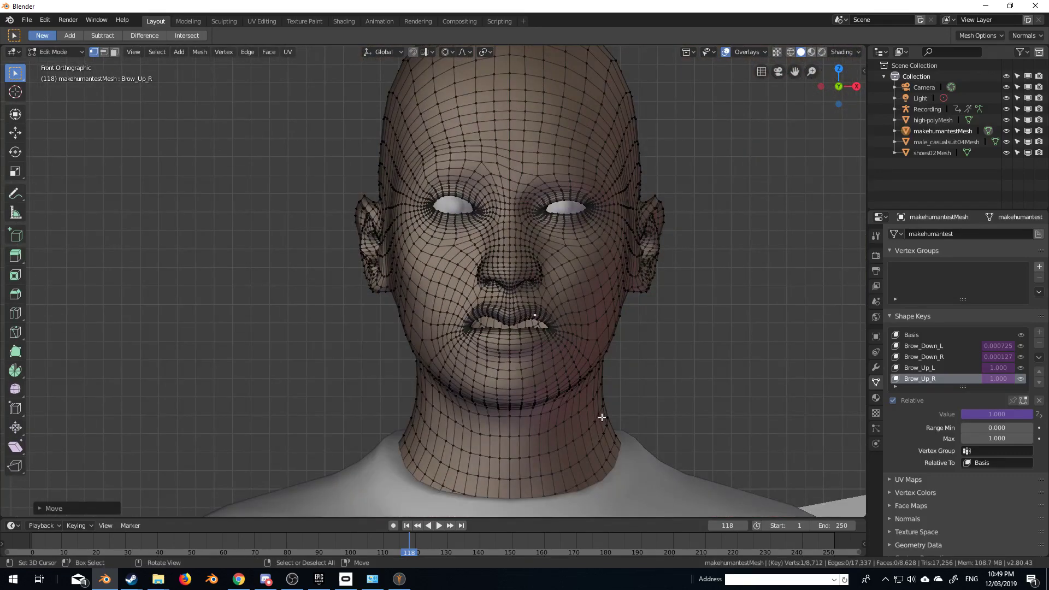
scroll(602, 418, "down", 4)
middle_click_drag(363, 269, 372, 279)
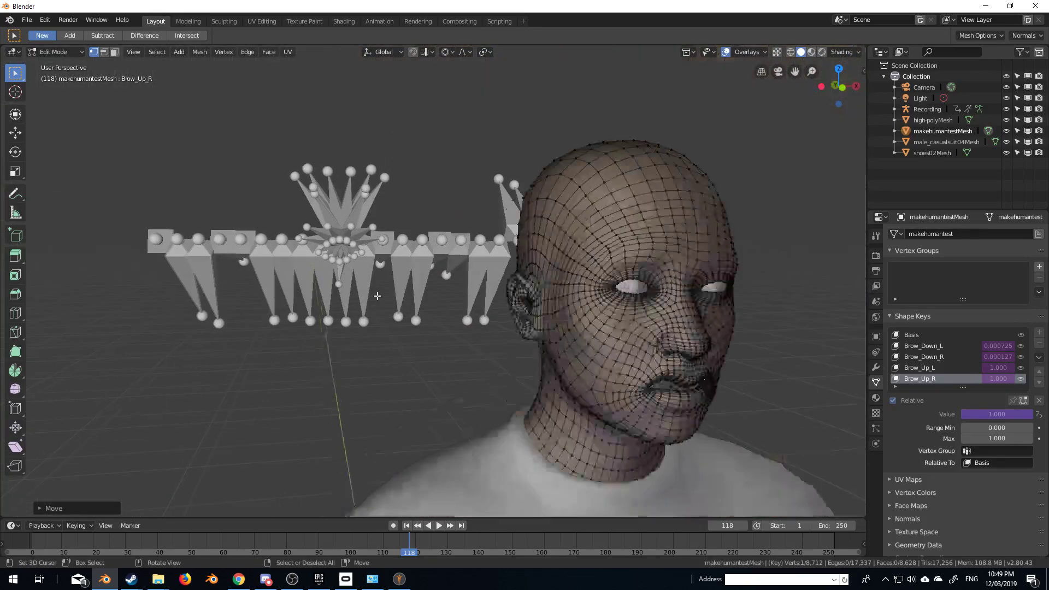
- Leave the head's Edit Mode and put the Recording armature in Pose Mode
key("Tab")
left_click(361, 289)
left_click(79, 55)
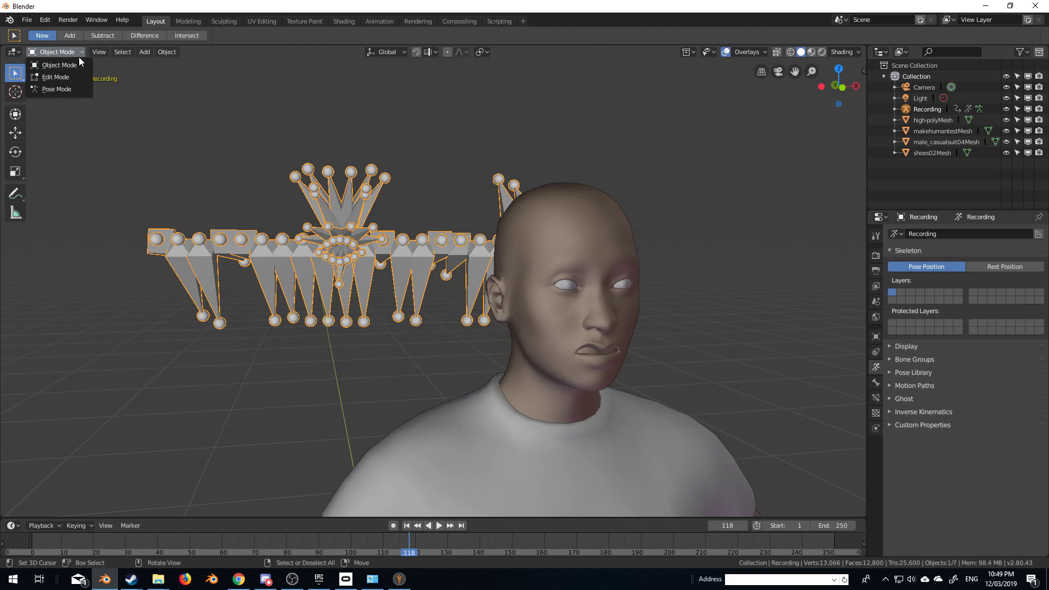
left_click(73, 90)
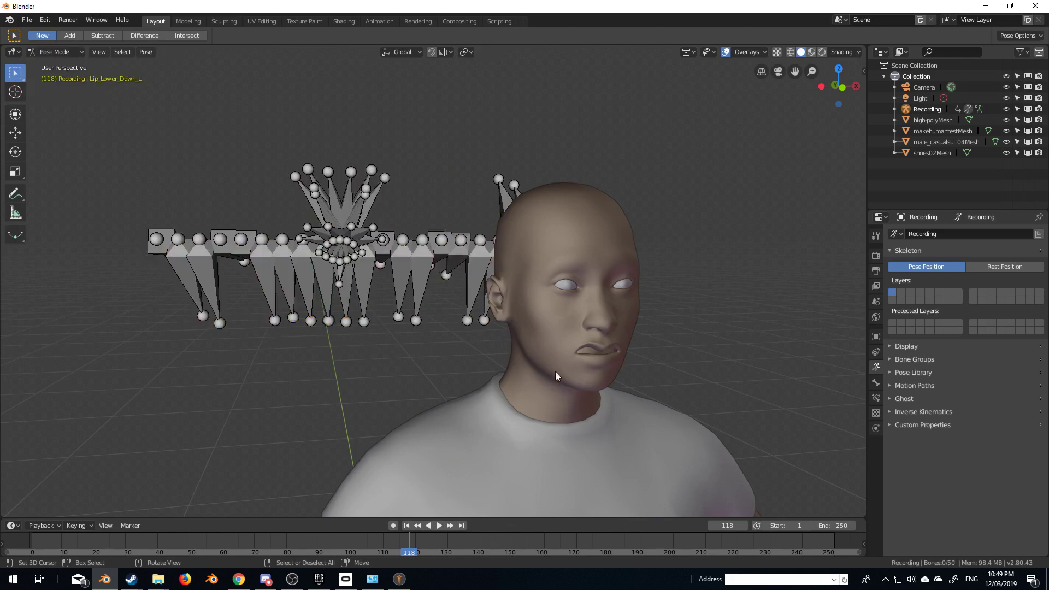
- Select the lip bones: faceJoint15, Lips_Stretch_L/R and Lip_Lower_Down_L/R
left_click(417, 263)
left_click(424, 261)
left_click(381, 238)
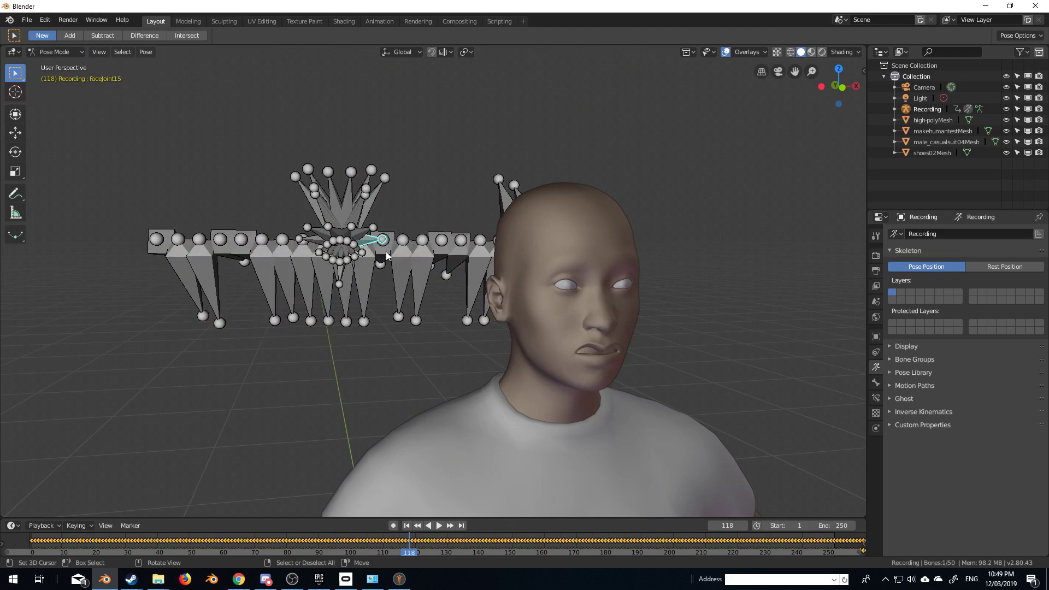
left_click(366, 280)
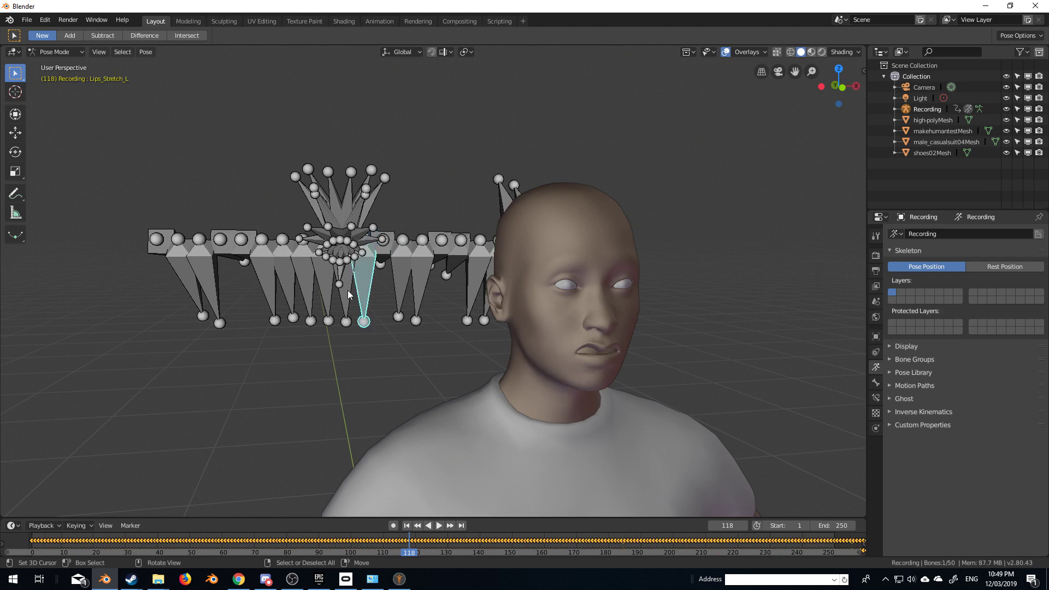
left_click(342, 295)
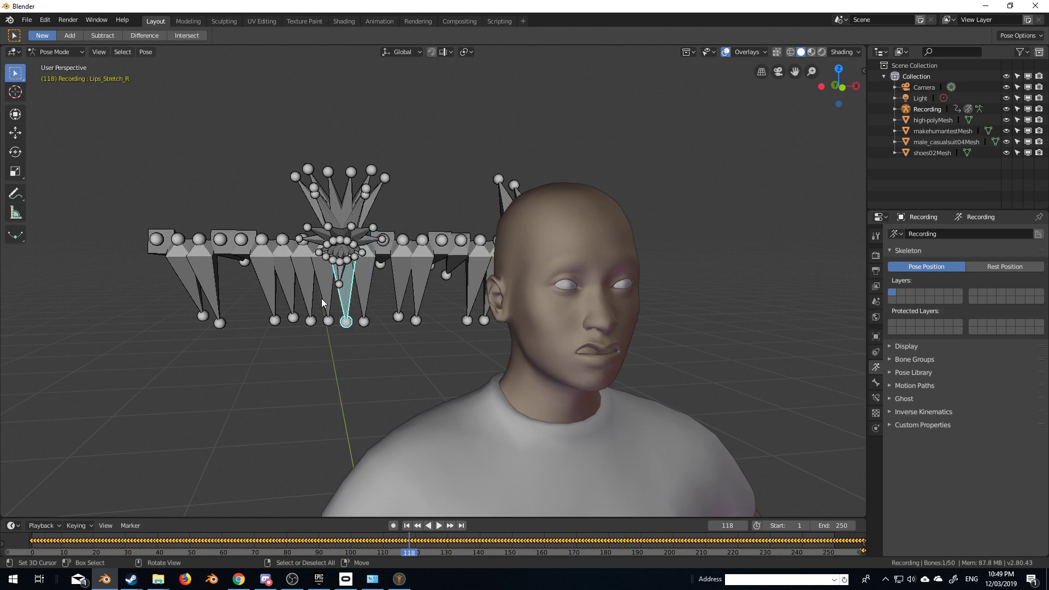
left_click(323, 302)
left_click(304, 299)
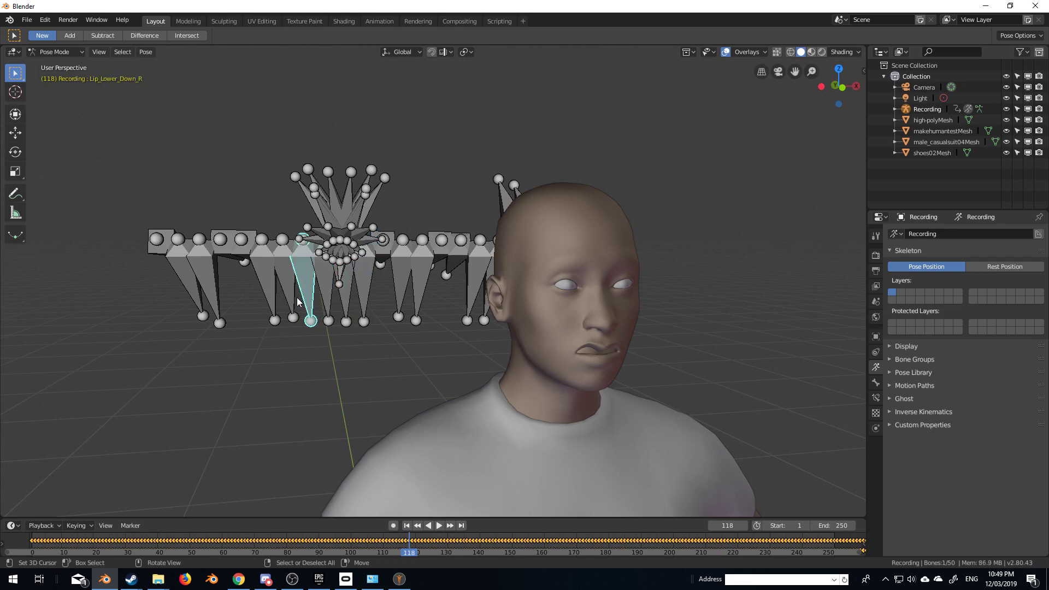
- Select Smile_R, Cheek_Puffed_L, Eye_Closed_R/L and Brow_Up_R/L bones, orbiting around the head
left_click(278, 294)
left_click(412, 280)
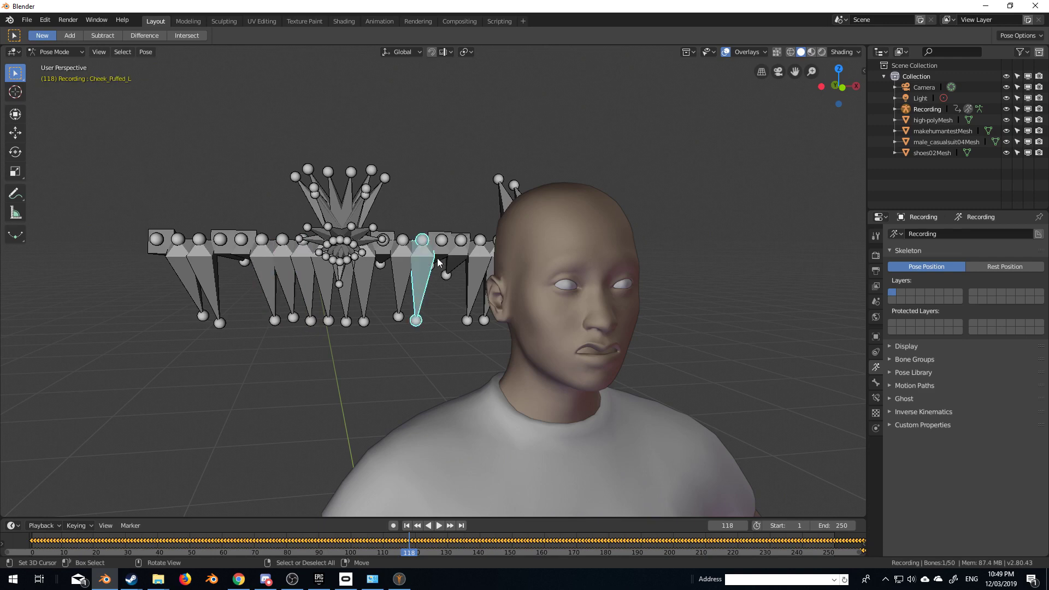
left_click(439, 264)
left_click(425, 276)
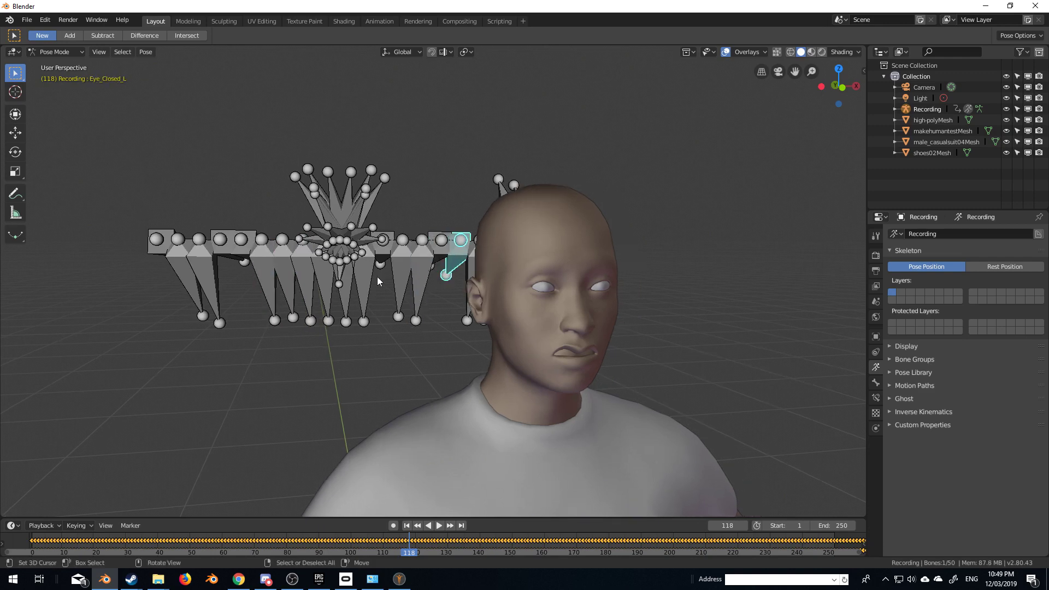
middle_click_drag(377, 276, 257, 254)
left_click(256, 259)
left_click(273, 241)
left_click(292, 196)
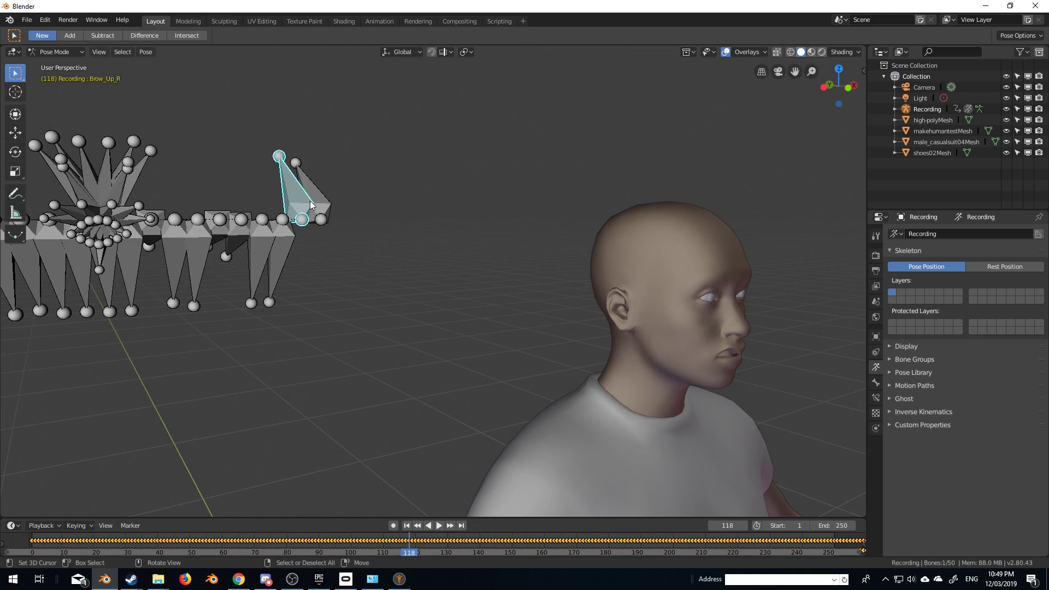
left_click(311, 201)
middle_click_drag(331, 315, 371, 323)
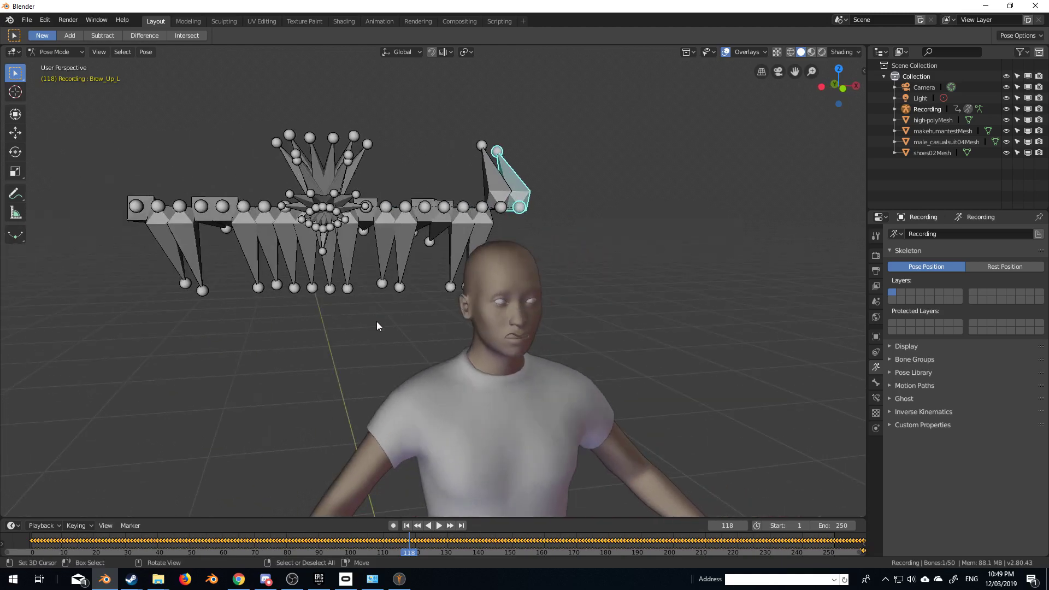